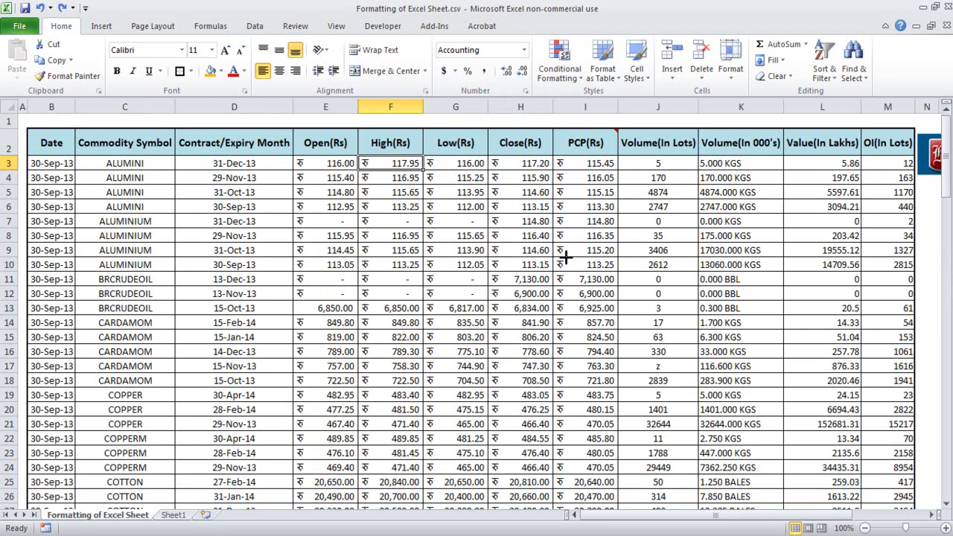
Step: Enter 0.02 in cell P10, outside the commodity table
key("Right")
key("Right")
key("Right")
key("Right")
key("Right")
key("Right")
key("Right")
key("Right")
key("Right")
key("Left")
key("Left")
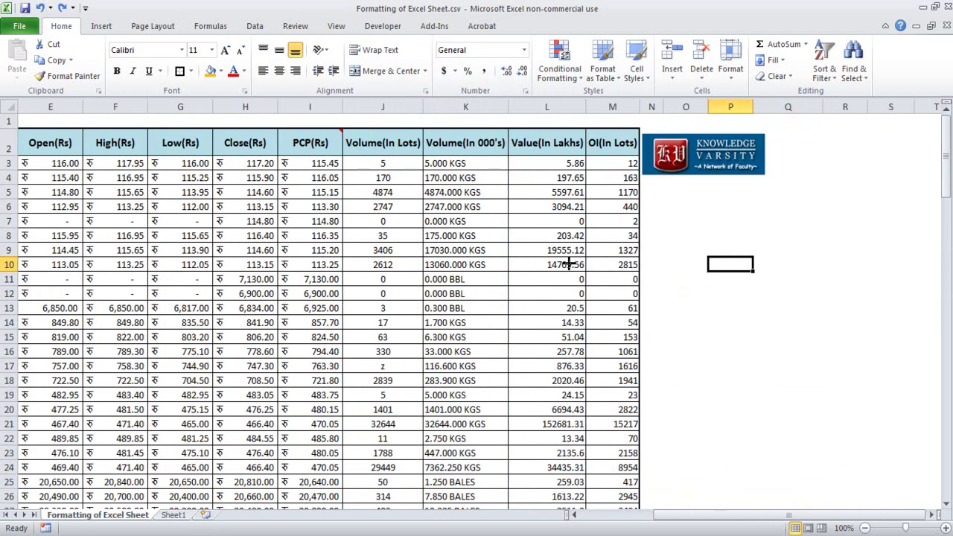
type("0.02")
key("Return")
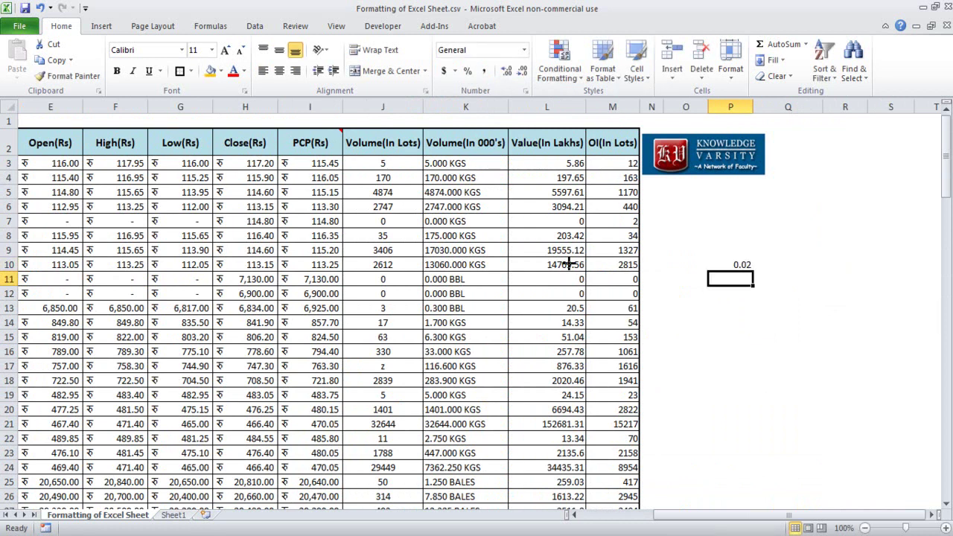
Step: Format cell P10 as a percentage with two decimal places
left_click(731, 265)
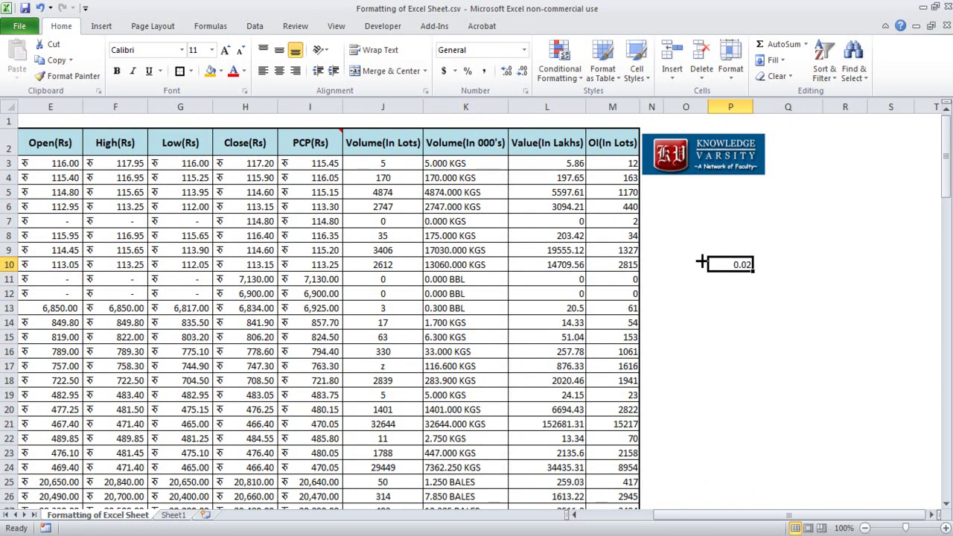
left_click(467, 72)
left_click(507, 72)
left_click(508, 72)
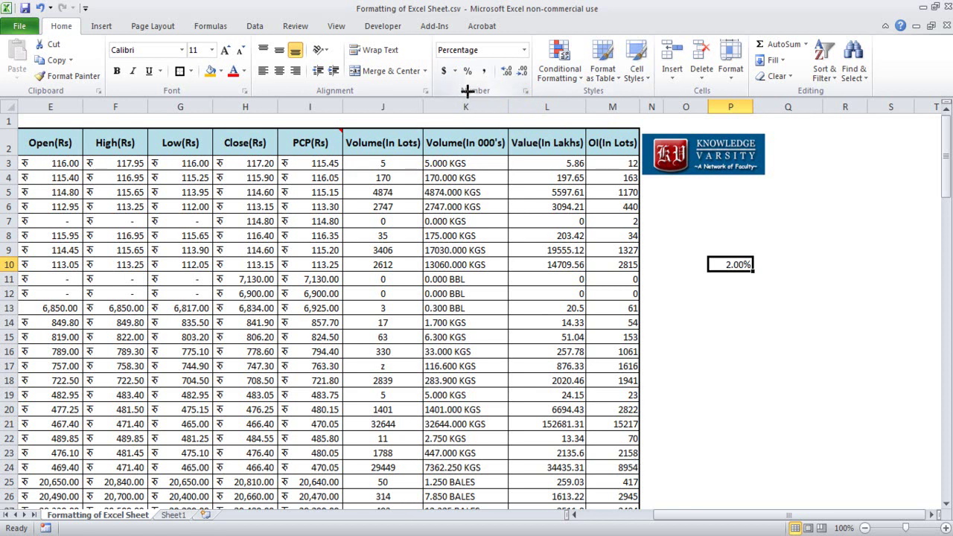
Step: Enter 0.0206 in cell P14 and apply the Percent Style to it
left_click(731, 322)
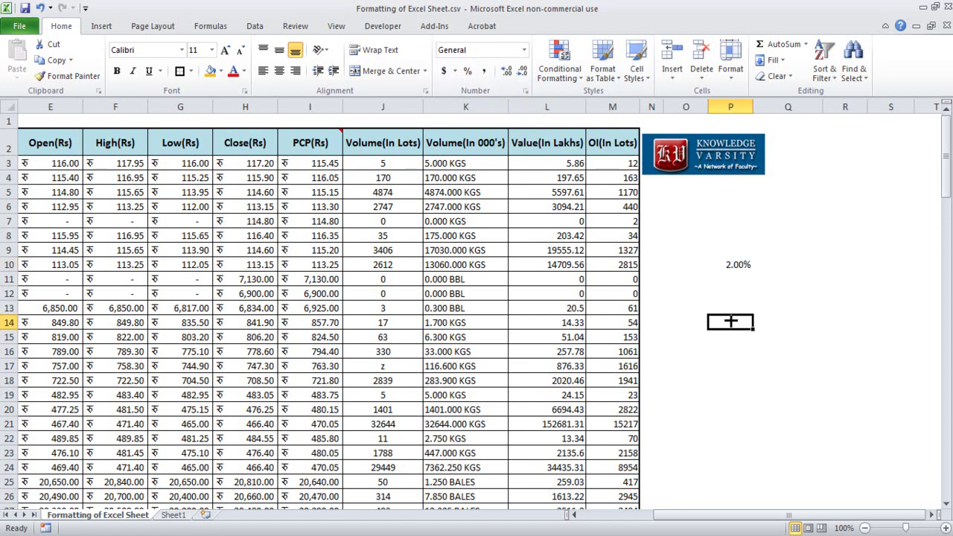
type("0.020")
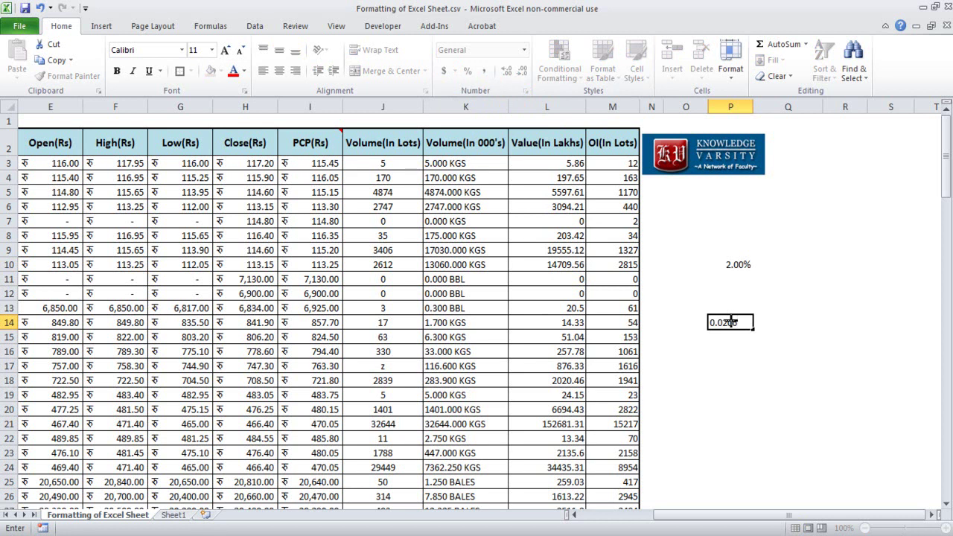
key("Return")
left_click(732, 321)
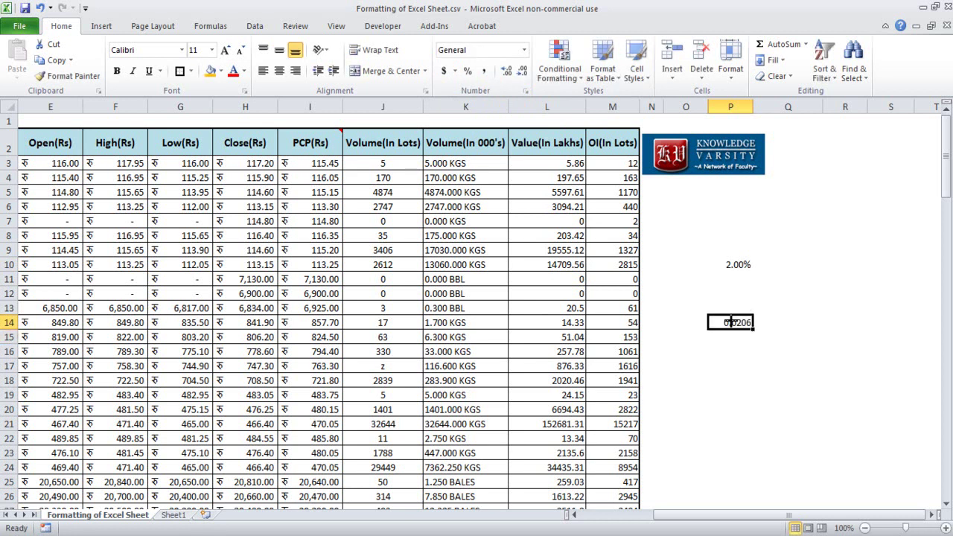
left_click(465, 71)
left_click(777, 406)
left_click(730, 323)
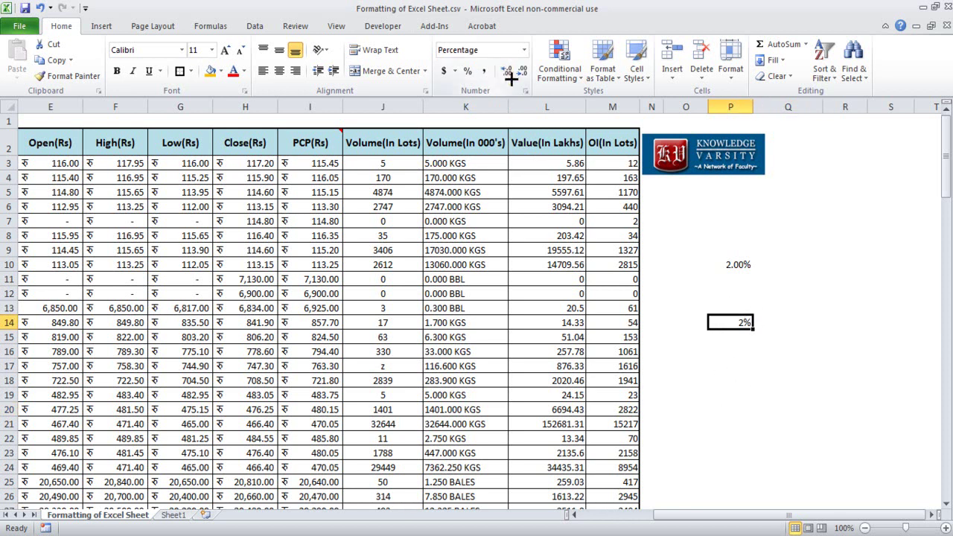
Step: Try to copy the number format of cell P10 to cell P14 with Format Painter
left_click(726, 266)
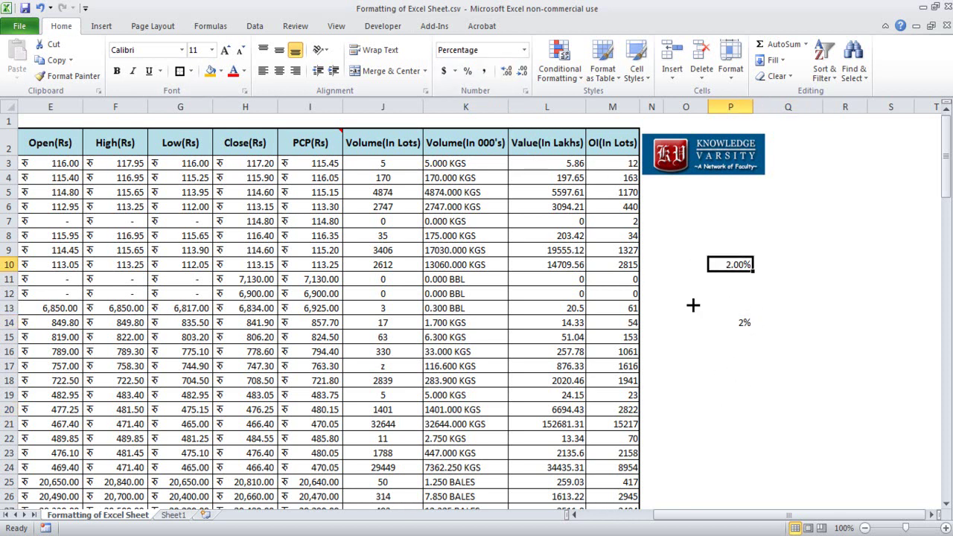
left_click(67, 76)
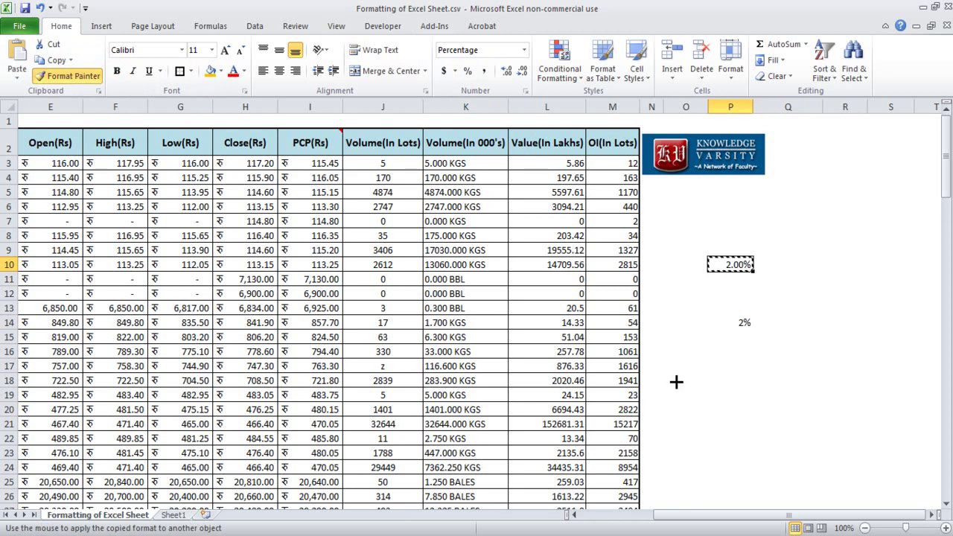
left_click(730, 322)
left_click(723, 393)
left_click(756, 321)
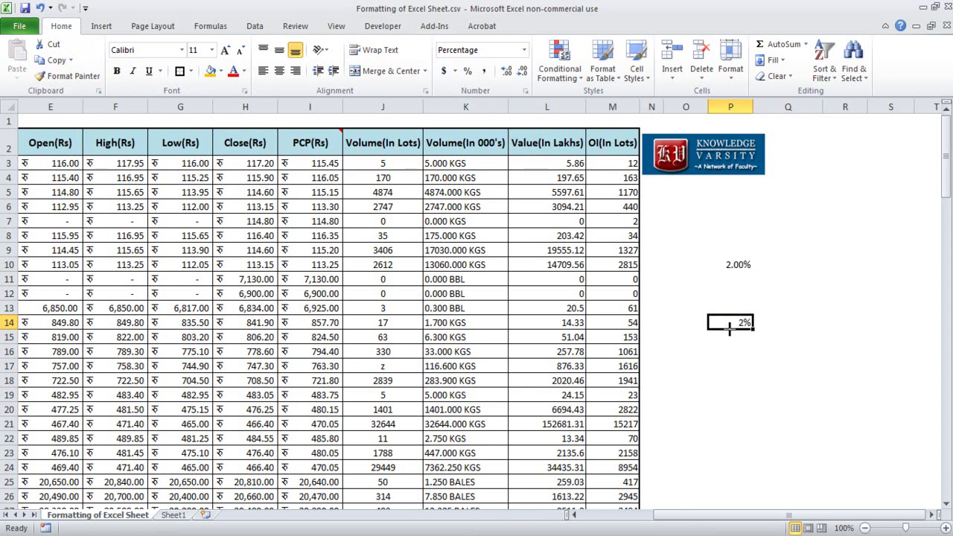
key("ctrl+z")
Step: Apply the two-decimal percentage format of cell P10 to cell P14 with Format Painter
left_click(745, 350)
left_click(724, 267)
left_click(67, 75)
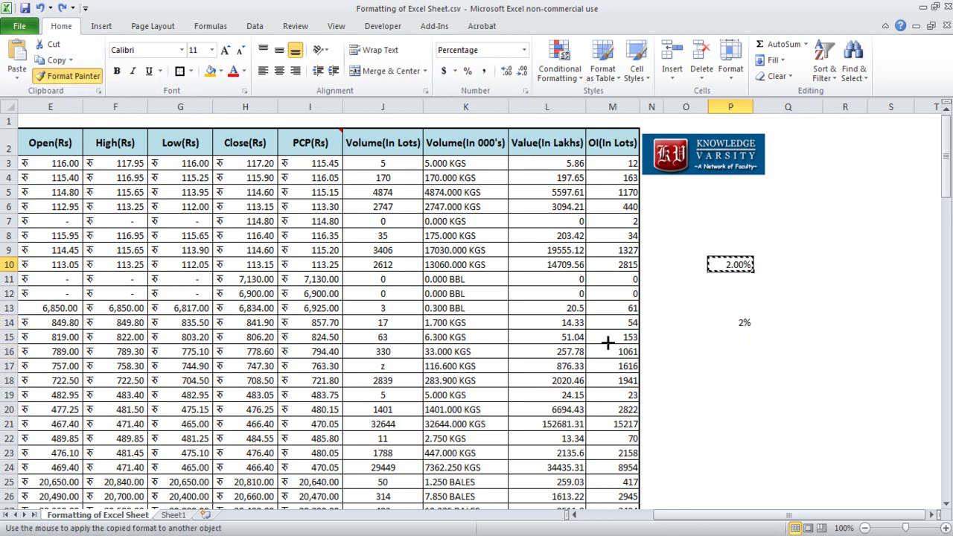
left_click(734, 322)
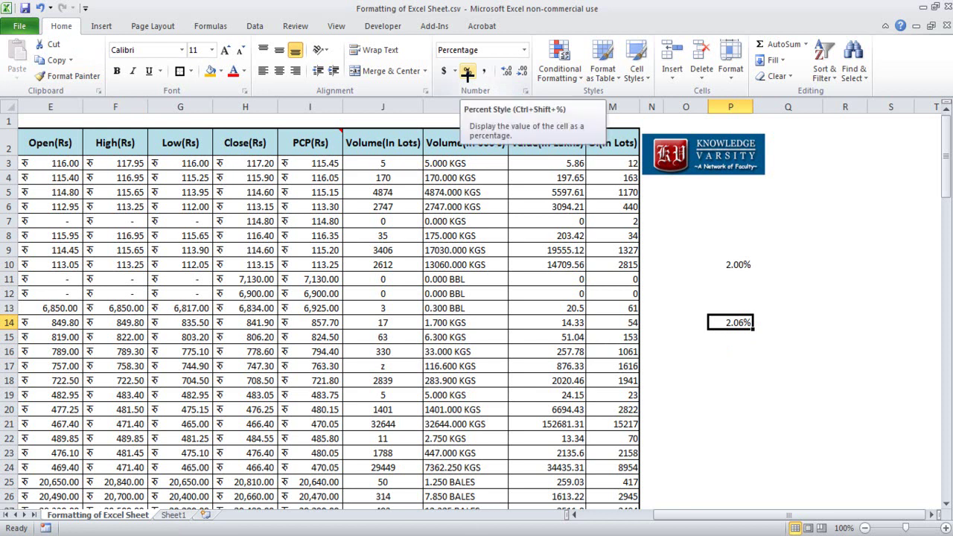
Step: Enter 0.0207 in cell P6
left_click(805, 221)
left_click(725, 206)
type("0.207")
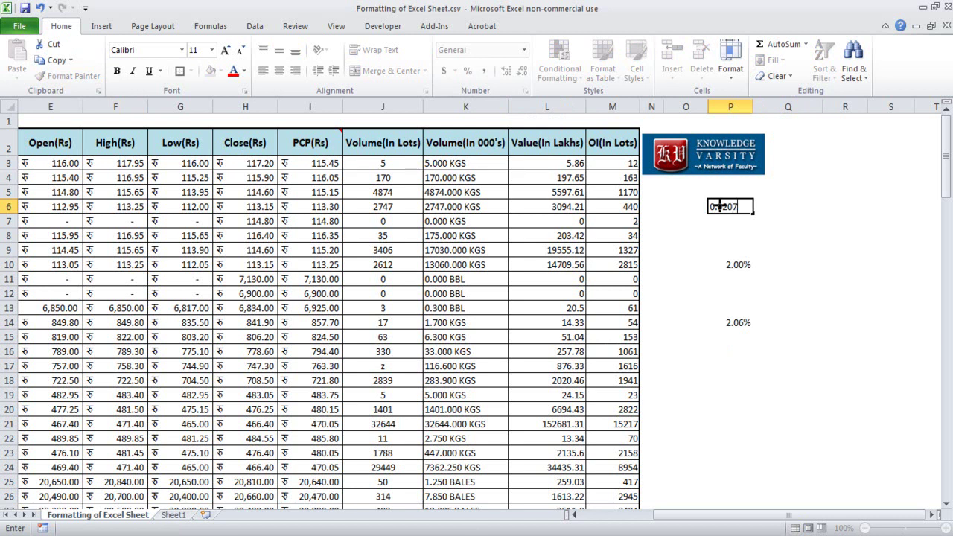
key("Return")
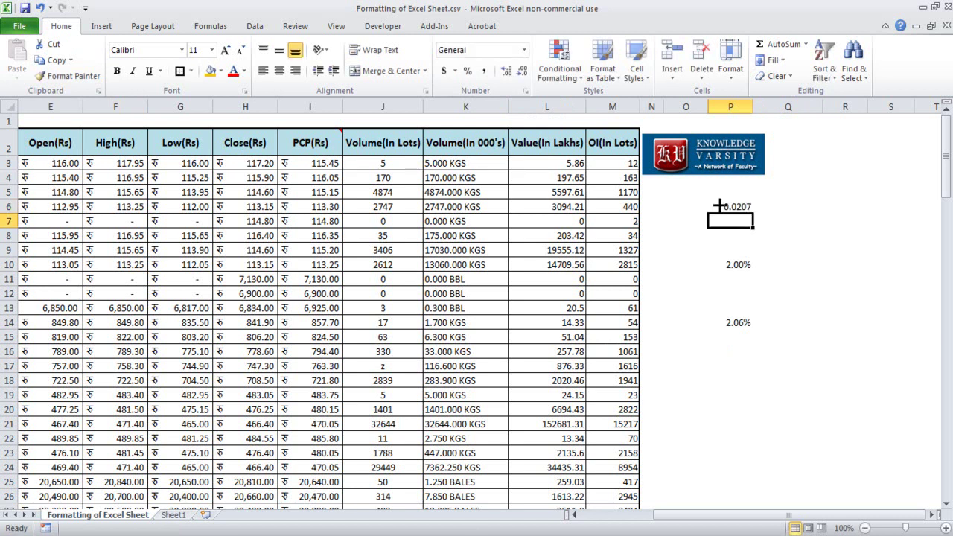
Step: Format cell P6 as a percentage with two decimal places
left_click(723, 206)
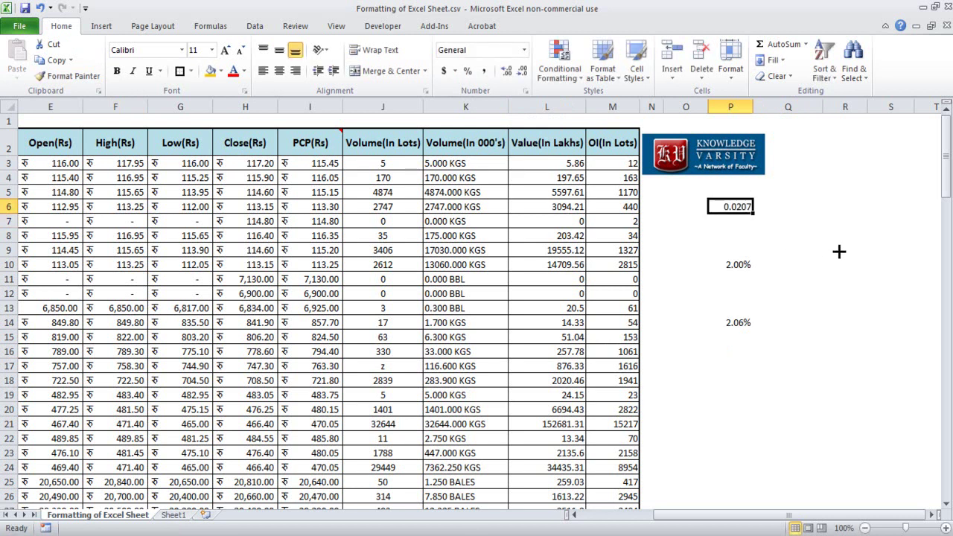
key("ctrl+shift+5")
left_click(508, 71)
left_click(507, 71)
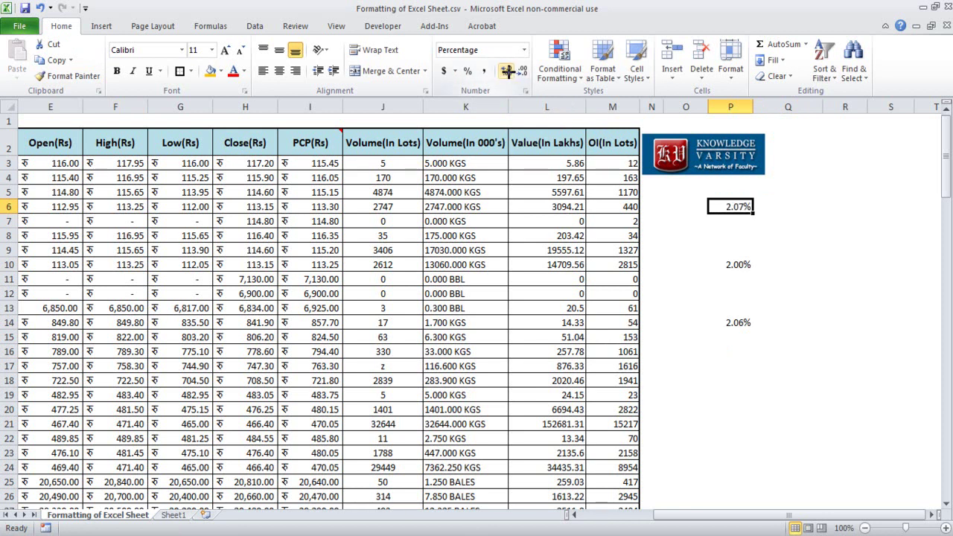
Step: Apply the Long Date format to cell B9 in the Date column
left_click(750, 237)
left_click(717, 264)
left_click_drag(752, 515, 641, 515)
left_click(50, 163)
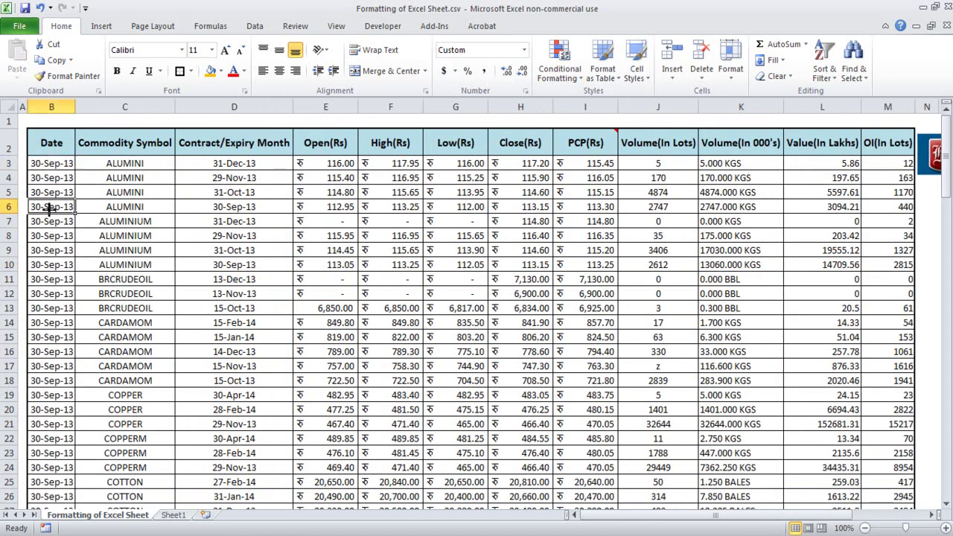
left_click_drag(49, 163, 53, 261)
left_click(54, 259)
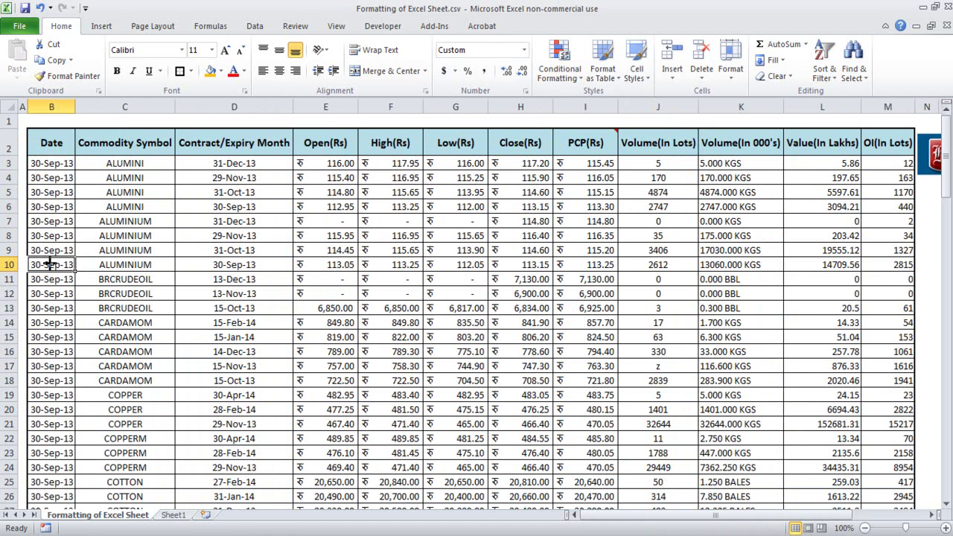
left_click(52, 250)
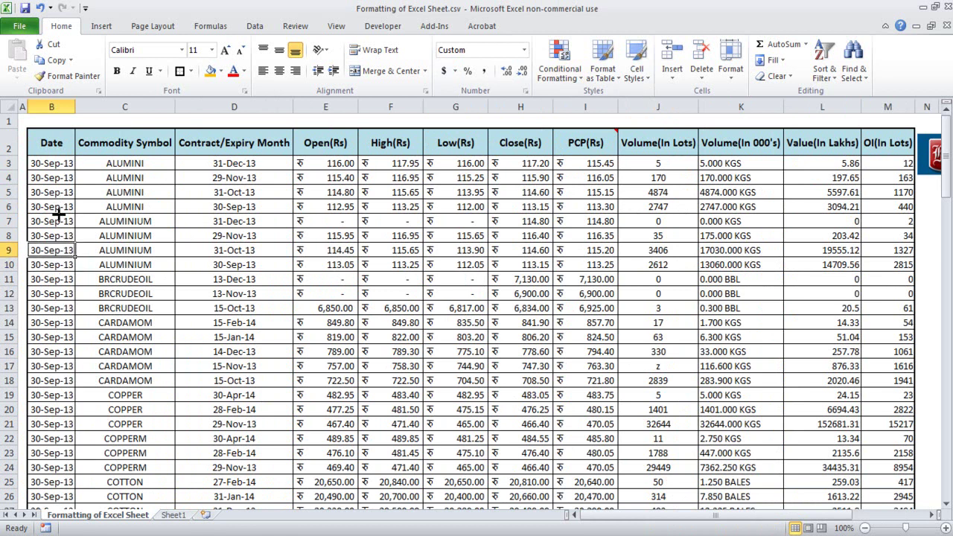
left_click(524, 50)
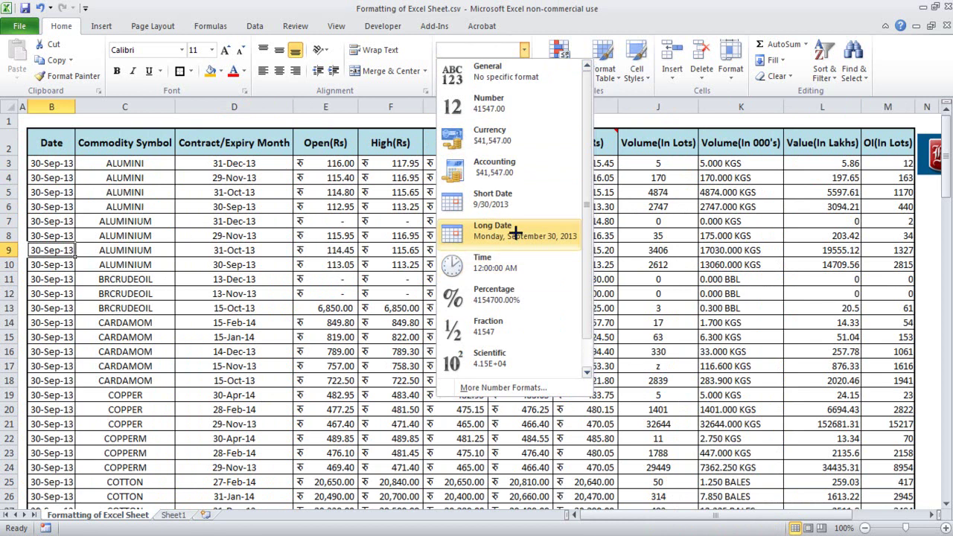
left_click(492, 234)
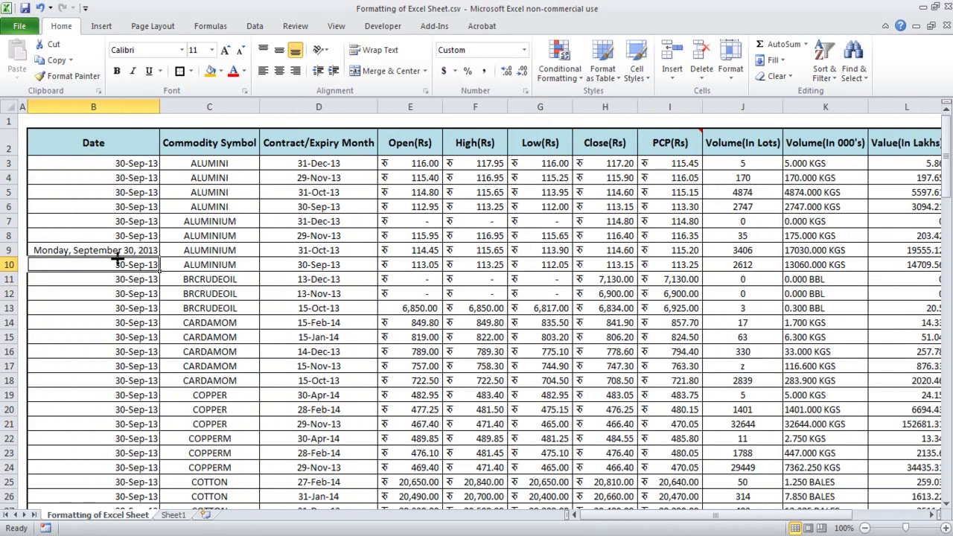
Step: Change the format of the date in cell B9 to Short Date
left_click(524, 50)
left_click(521, 204)
left_click_drag(142, 294, 145, 306)
left_click(142, 254)
left_click(41, 337)
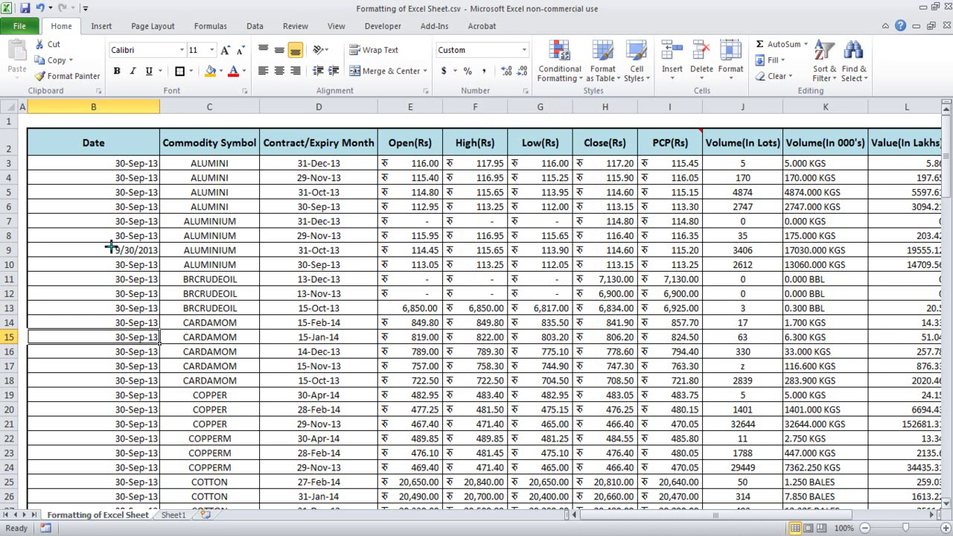
mouse_move(111, 241)
left_mouse_down()
mouse_move(110, 261)
mouse_move(123, 248)
left_mouse_up()
Step: Set the date in cell B9 to the 14-Mar-01 date type among the additional number formats
left_click(144, 254)
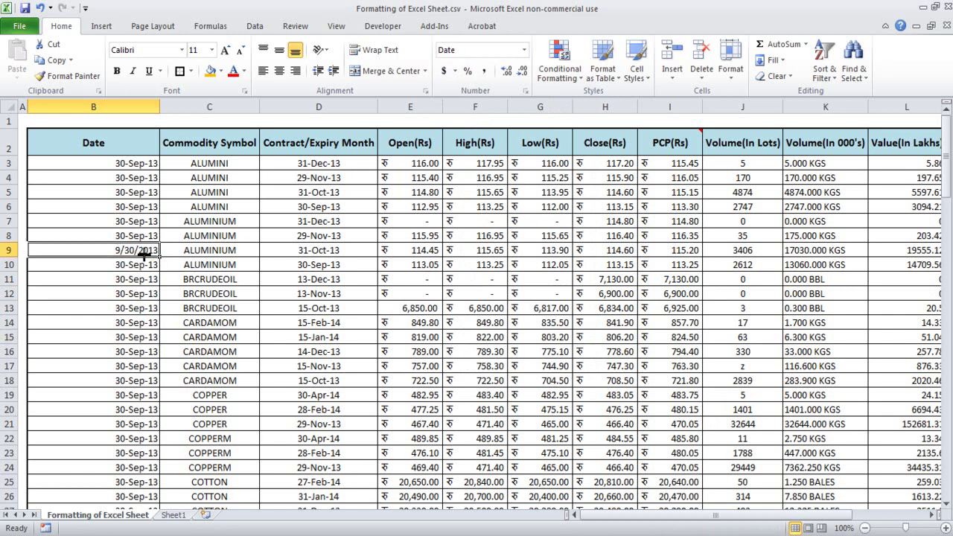
left_click(524, 50)
left_click(504, 387)
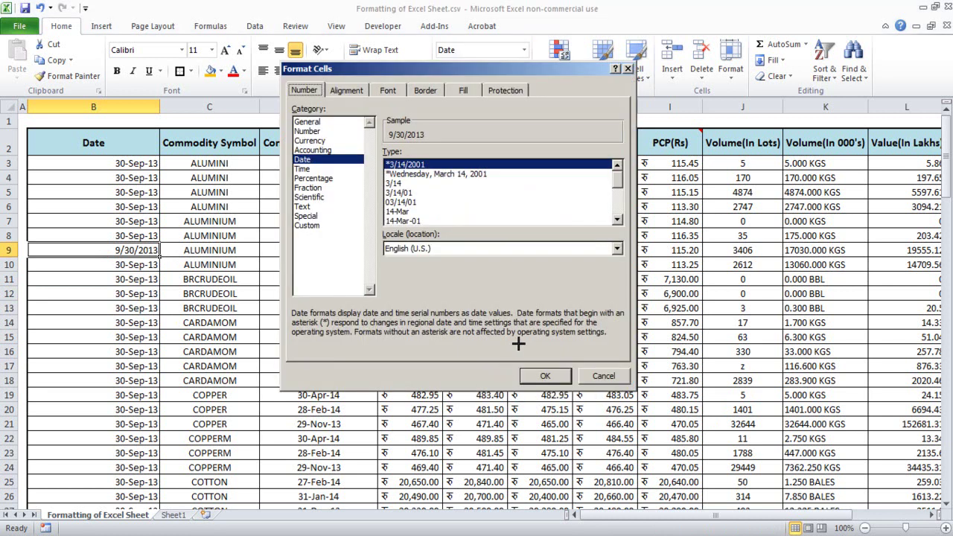
left_click(422, 220)
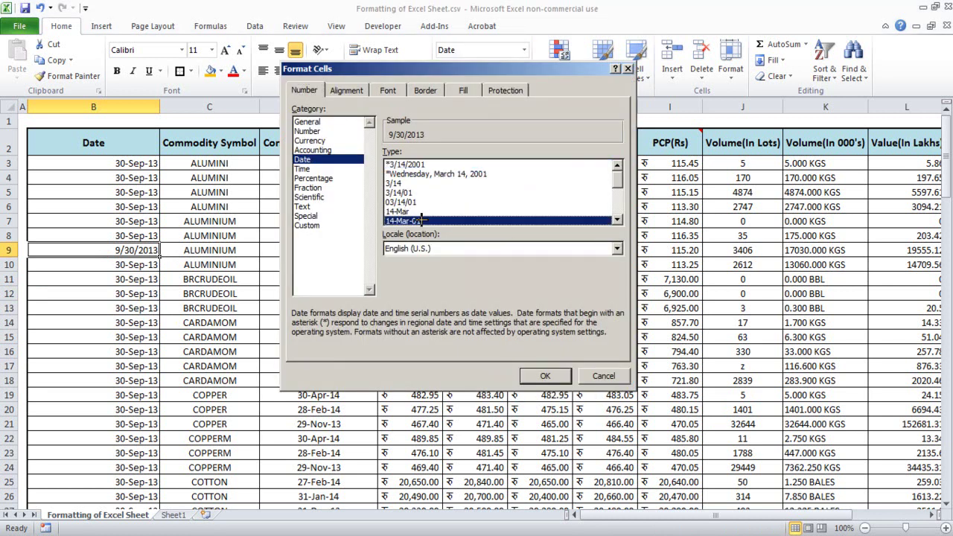
left_click(546, 375)
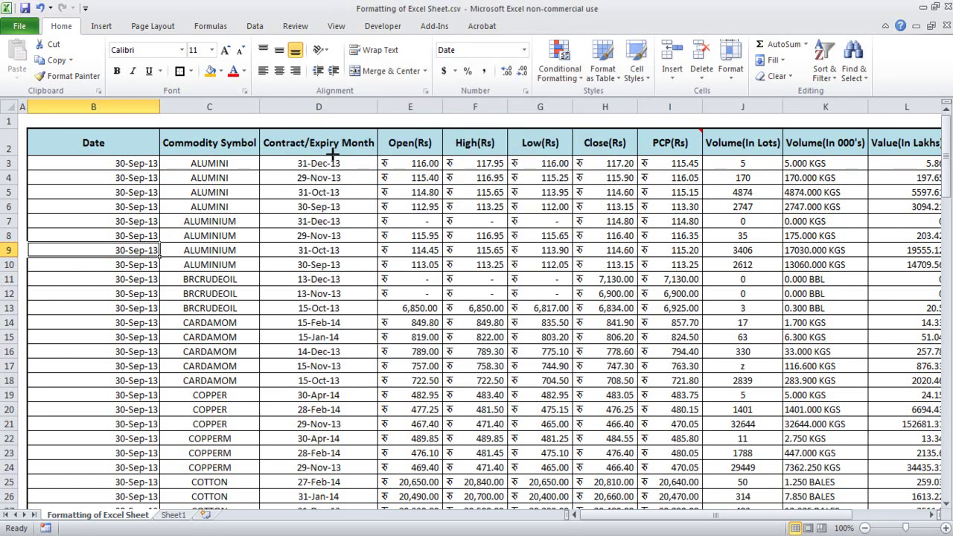
Step: Try the March-01 date type on cell B9, and undo the format change
left_click(525, 50)
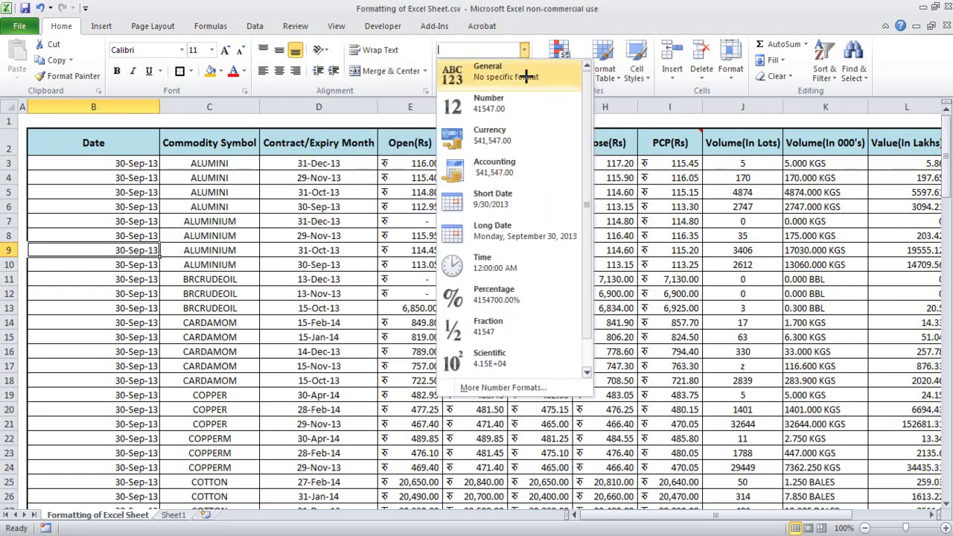
left_click(504, 387)
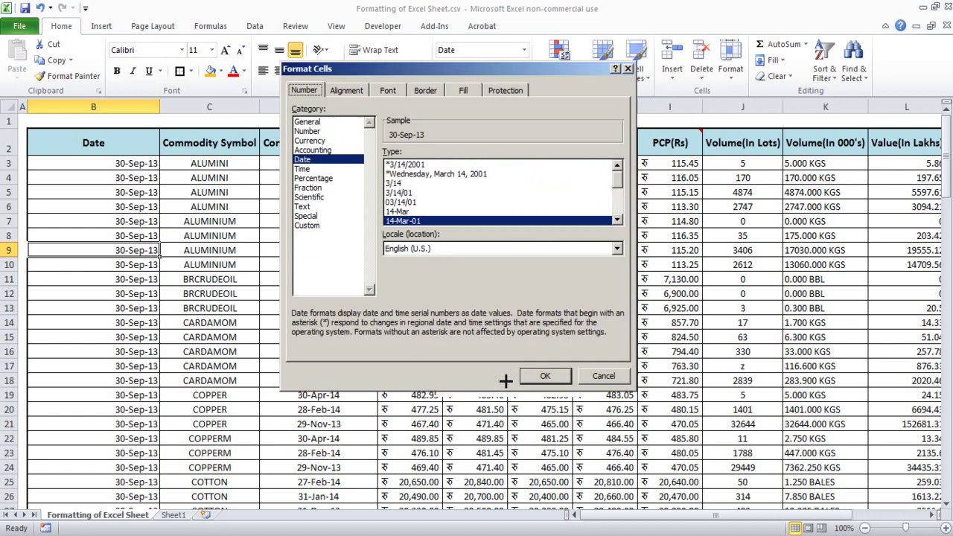
left_click(617, 220)
left_click(618, 220)
left_click(617, 220)
left_click(618, 220)
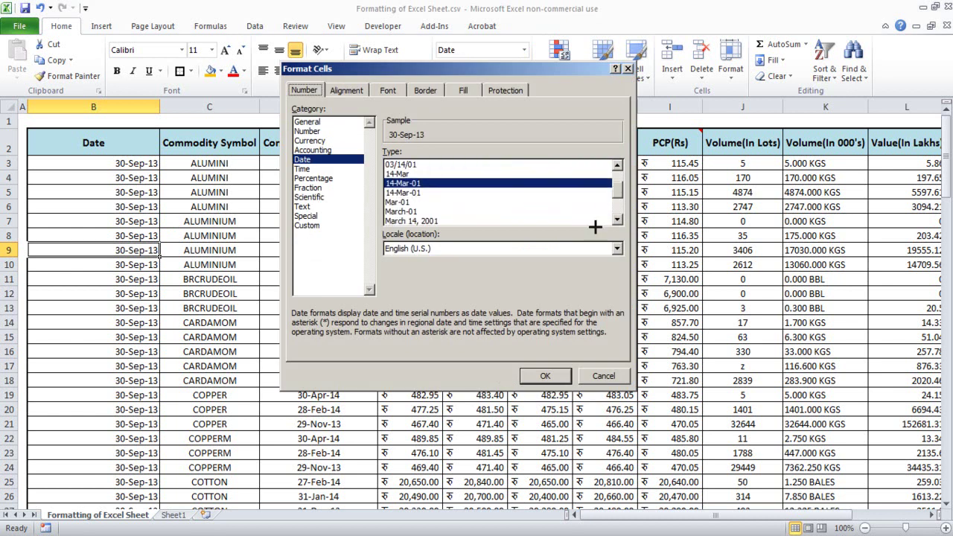
left_click(419, 212)
left_click(547, 375)
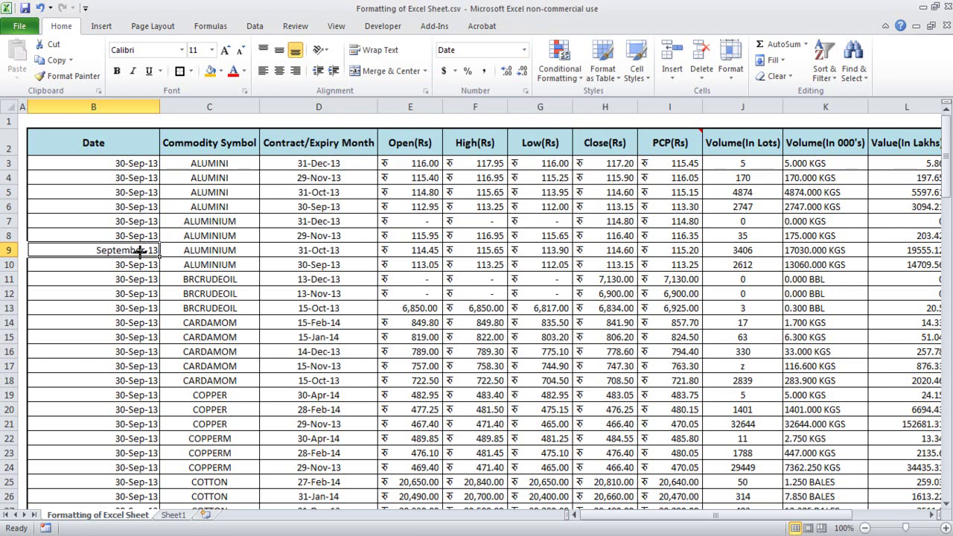
key("ctrl+z")
Step: Examine the number formats offered for the Commodity Symbol header cell C2, from General through Text
left_click(188, 230)
key("ctrl+Up")
key("ctrl+Left")
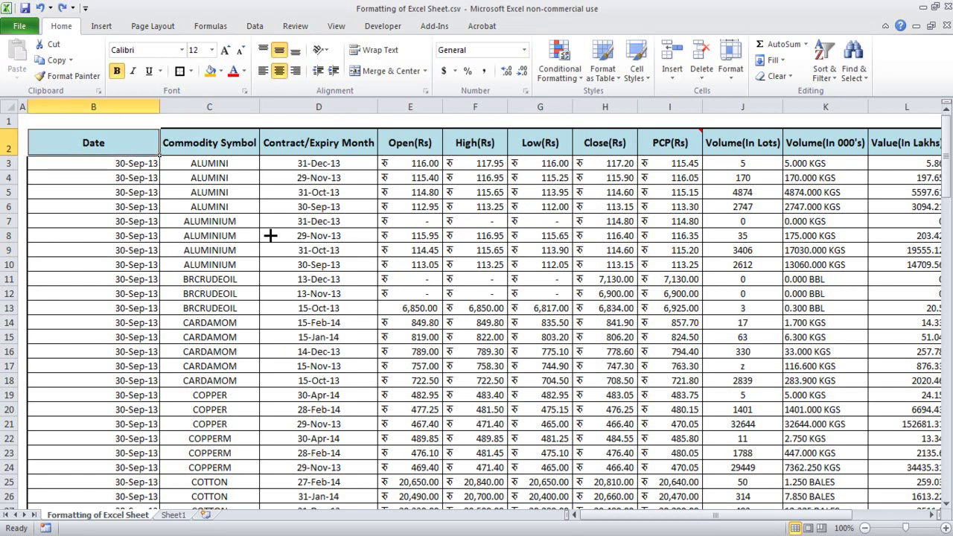
key("Left")
key("Right")
key("Right")
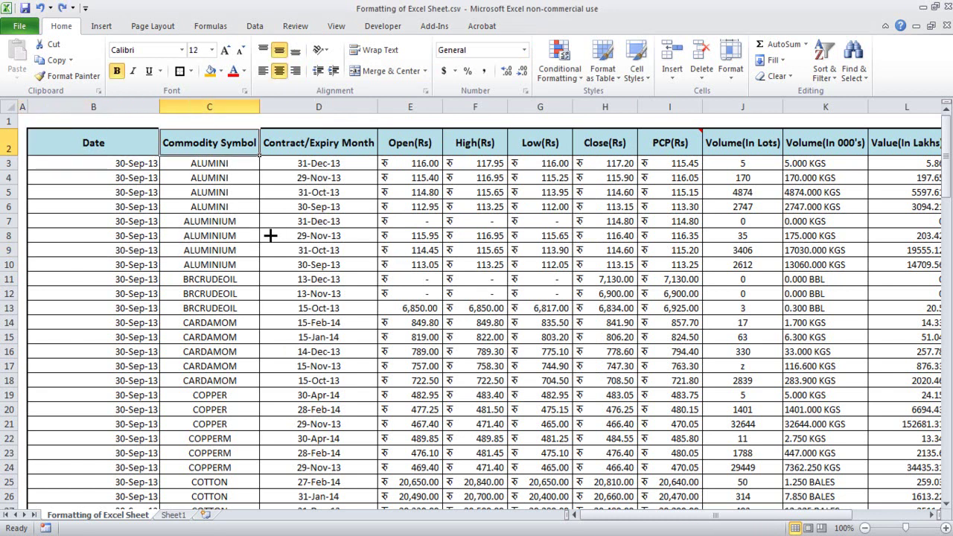
mouse_move(479, 84)
left_mouse_down()
mouse_move(491, 79)
mouse_move(483, 75)
left_mouse_up()
mouse_move(473, 35)
left_mouse_down()
mouse_move(439, 34)
mouse_move(470, 55)
mouse_move(473, 35)
mouse_move(509, 33)
left_mouse_up()
key("Escape")
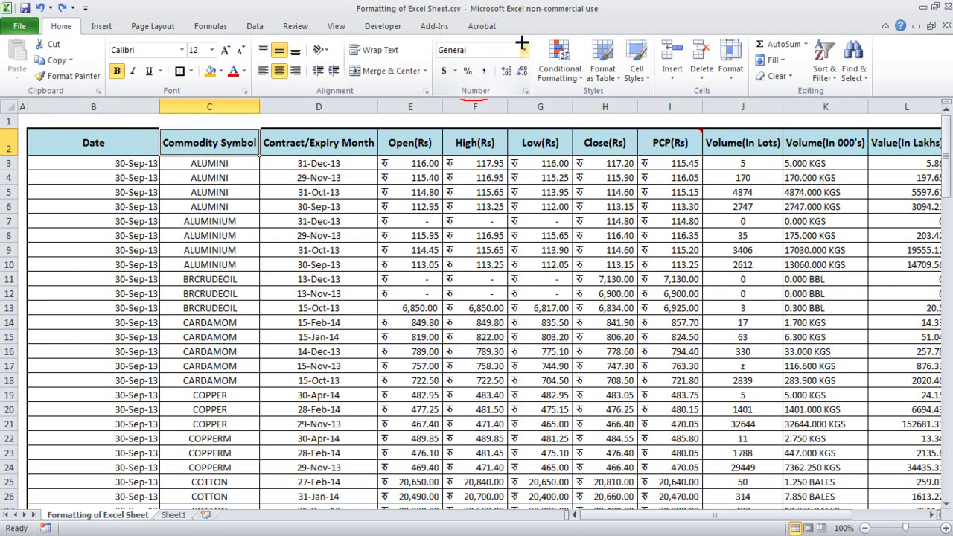
left_click(523, 46)
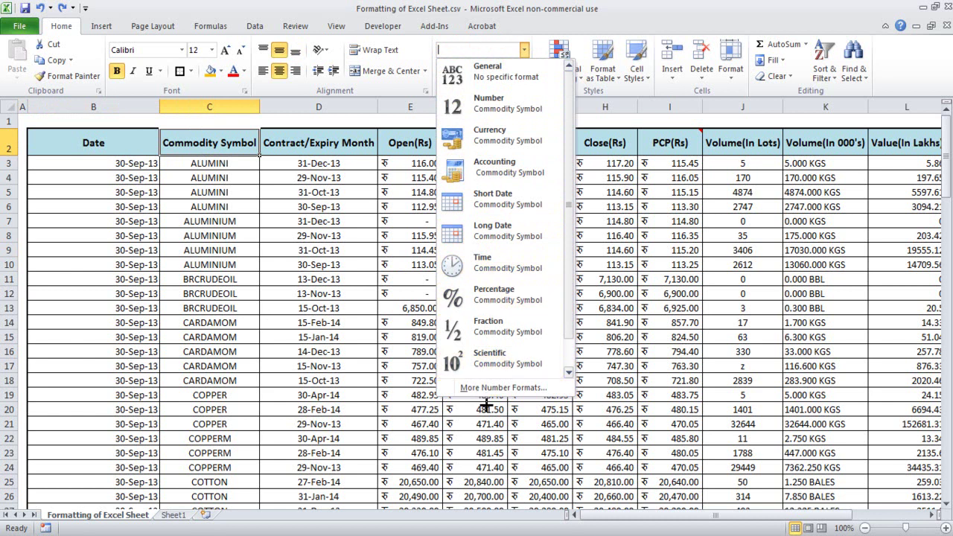
scroll(567, 311, "down", 1)
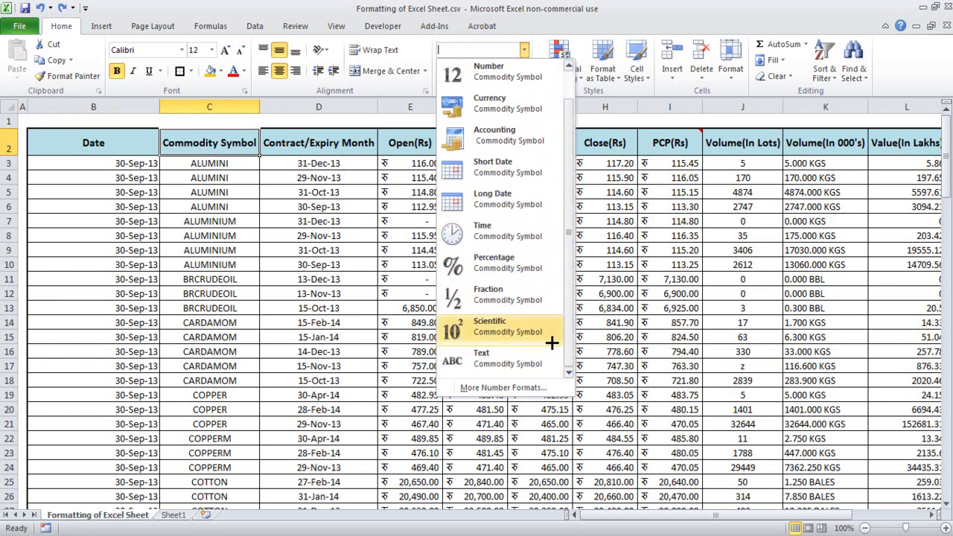
left_click(380, 248)
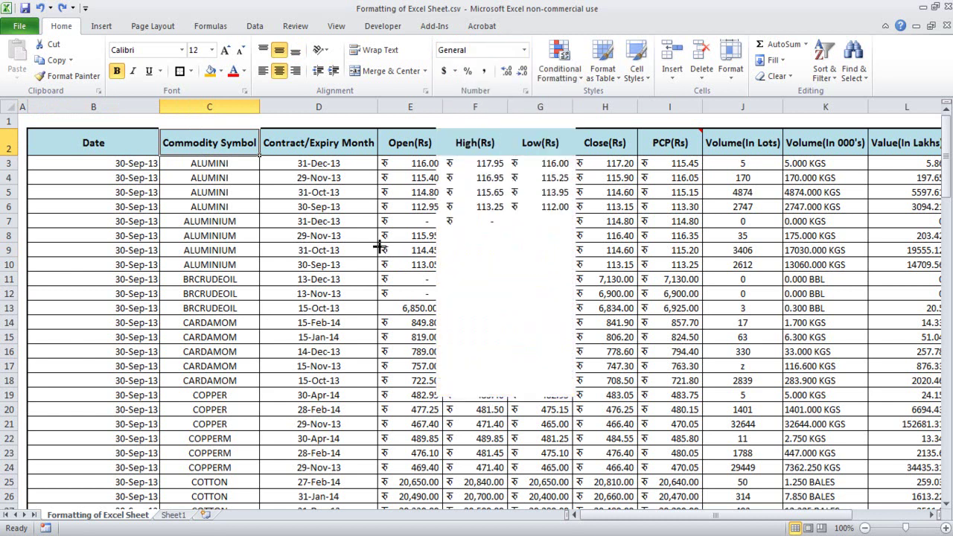
left_click(380, 247)
left_click(386, 289)
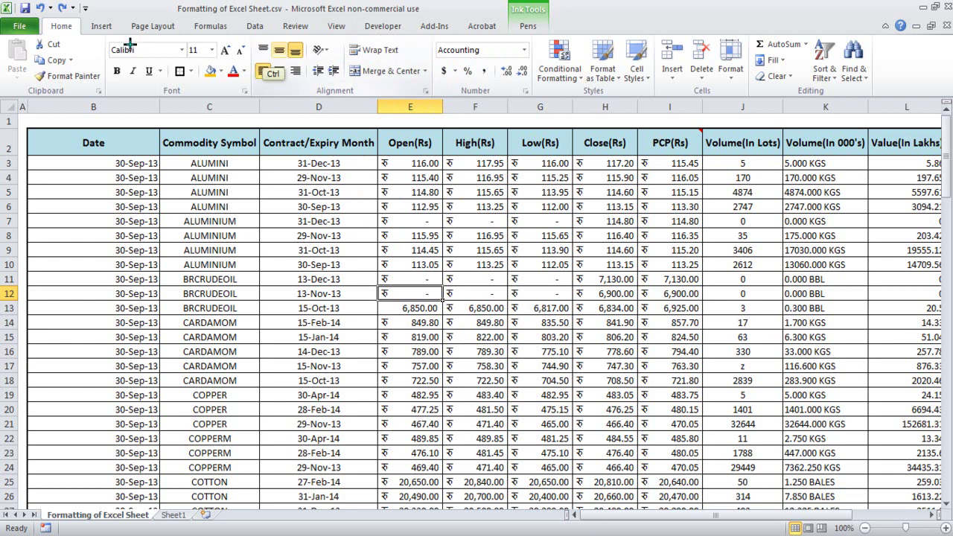
mouse_move(138, 35)
left_mouse_down()
mouse_move(112, 91)
mouse_move(222, 91)
mouse_move(240, 28)
mouse_move(163, 33)
left_mouse_up()
left_click_drag(184, 81, 177, 82)
key("e")
key("Escape")
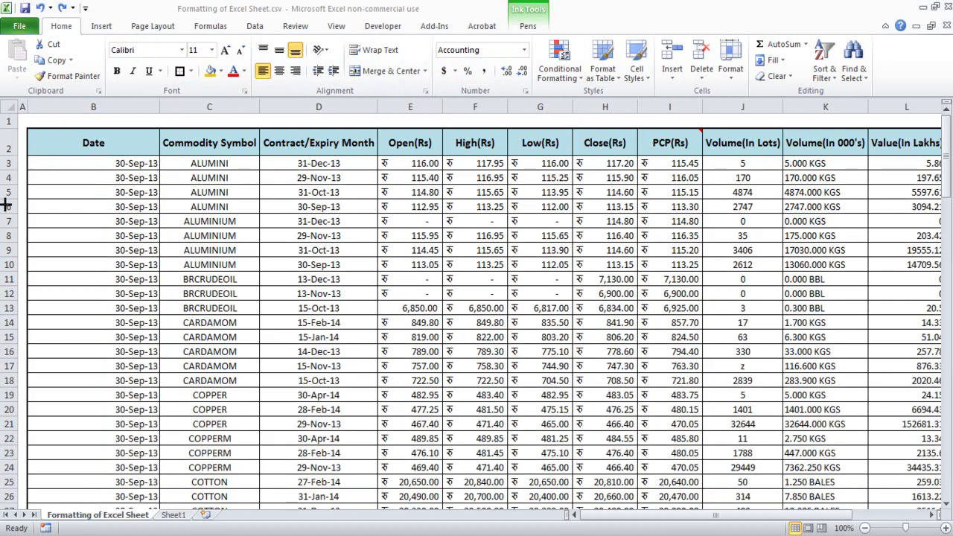
left_click_drag(170, 78, 173, 81)
mouse_move(118, 67)
left_mouse_down()
mouse_move(108, 79)
mouse_move(116, 63)
mouse_move(137, 71)
mouse_move(133, 77)
left_mouse_up()
mouse_move(147, 58)
left_mouse_down()
mouse_move(137, 77)
mouse_move(146, 59)
mouse_move(170, 82)
mouse_move(172, 63)
mouse_move(212, 83)
mouse_move(210, 61)
mouse_move(241, 64)
left_mouse_up()
key("Escape")
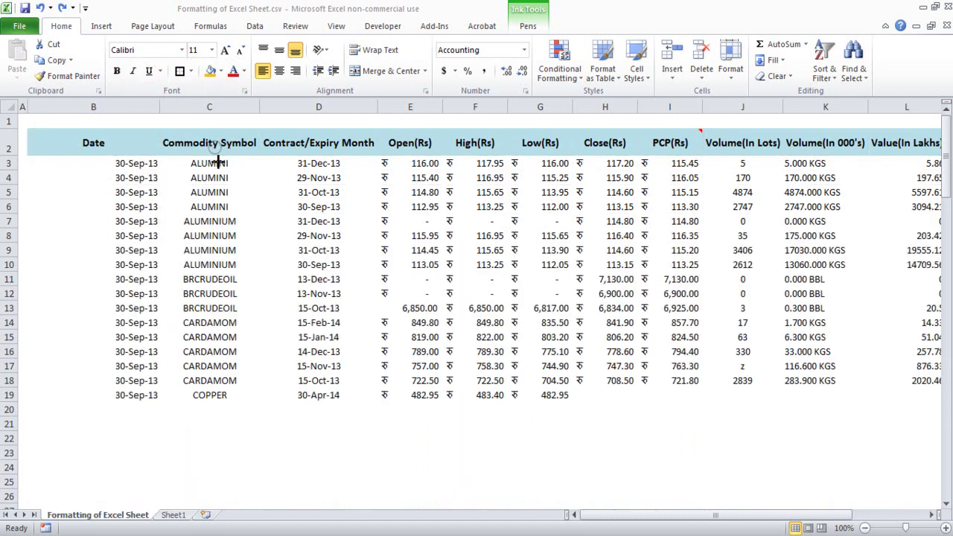
Step: Color the Commodity Symbol header text red and the Contract/Expiry Month header text light green
left_click(218, 128)
left_click(233, 70)
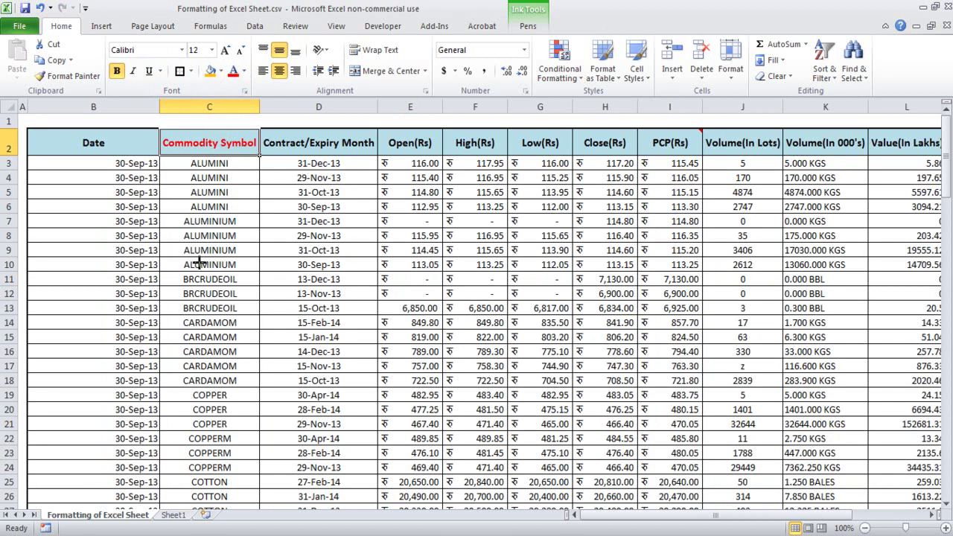
left_click(210, 264)
left_click(296, 135)
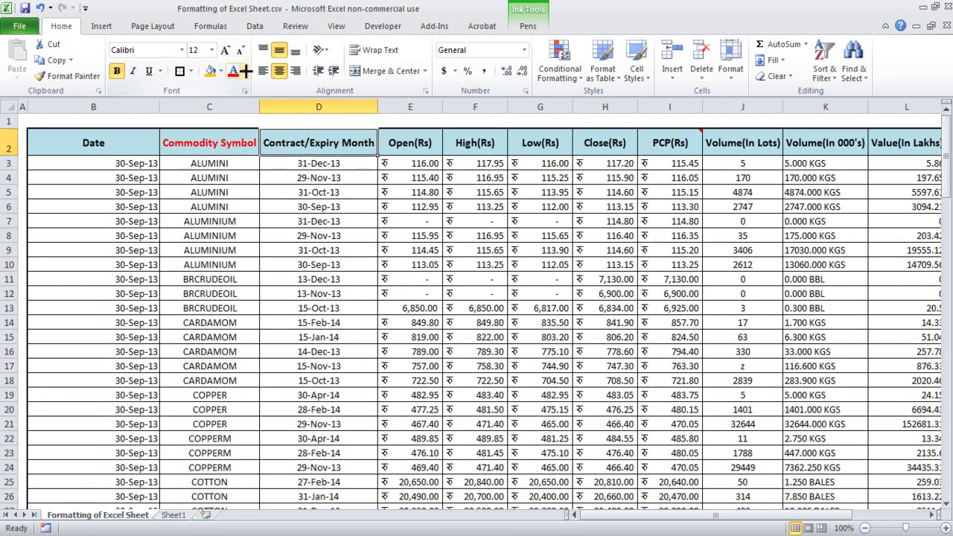
left_click(244, 70)
left_click(279, 194)
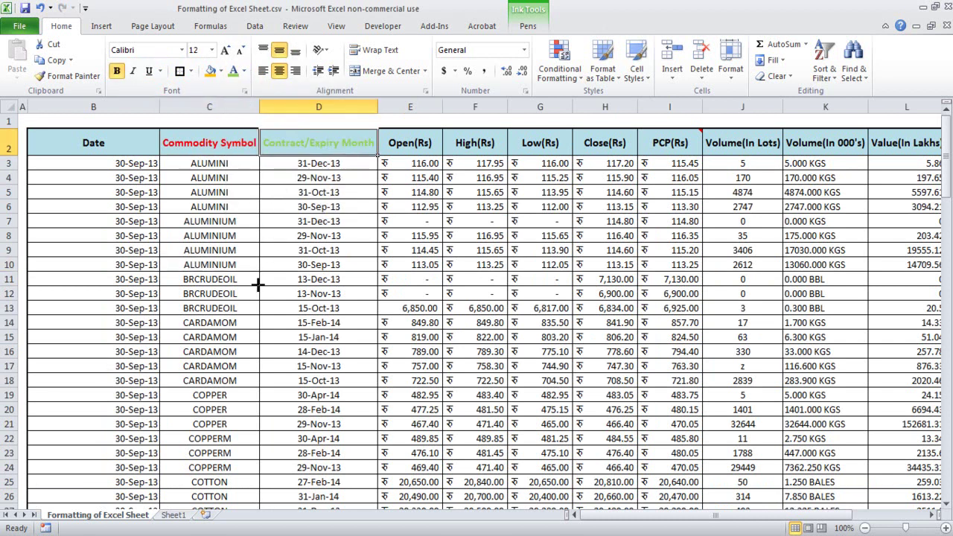
left_click(256, 278)
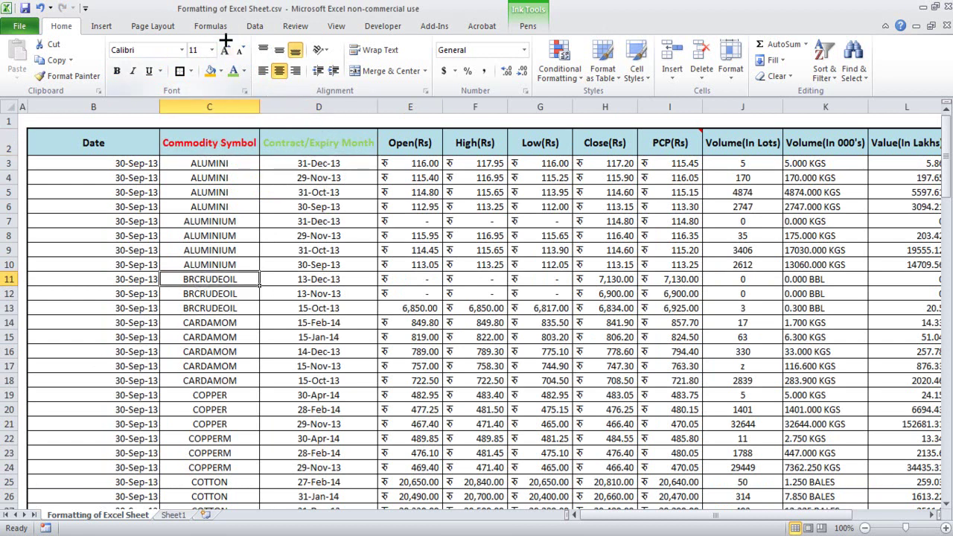
Step: Change the font of the Commodity Symbol header in cell C2 to Comic Sans MS
left_click(196, 145)
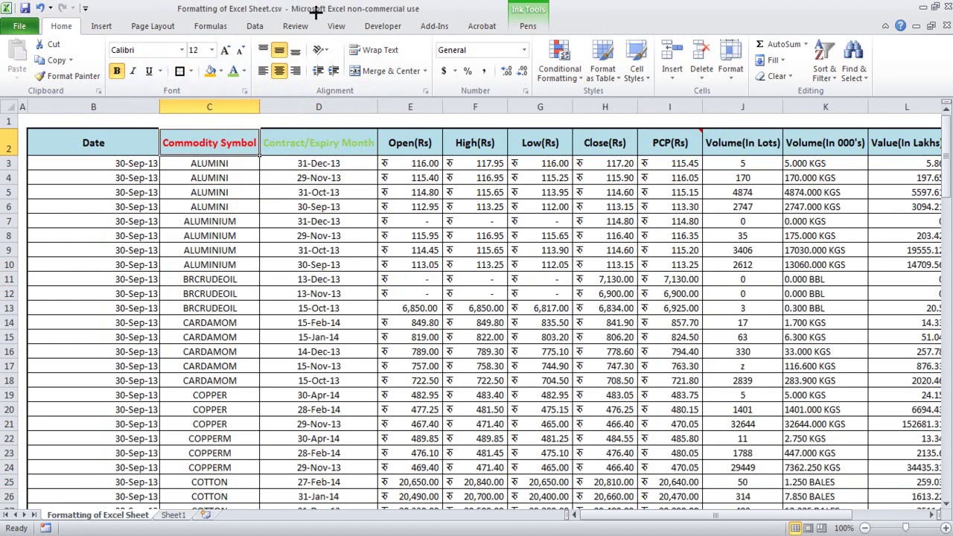
left_click(182, 50)
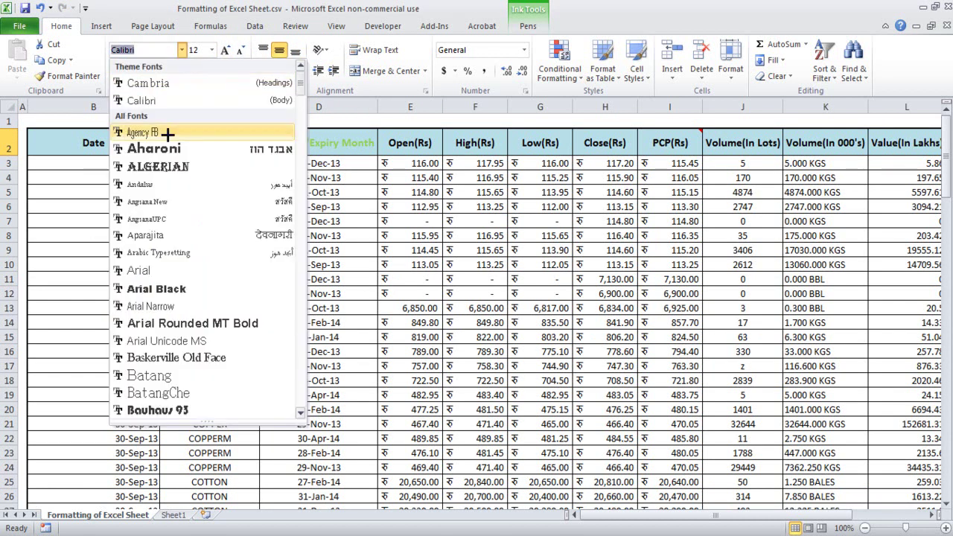
type("Comic Sans MS")
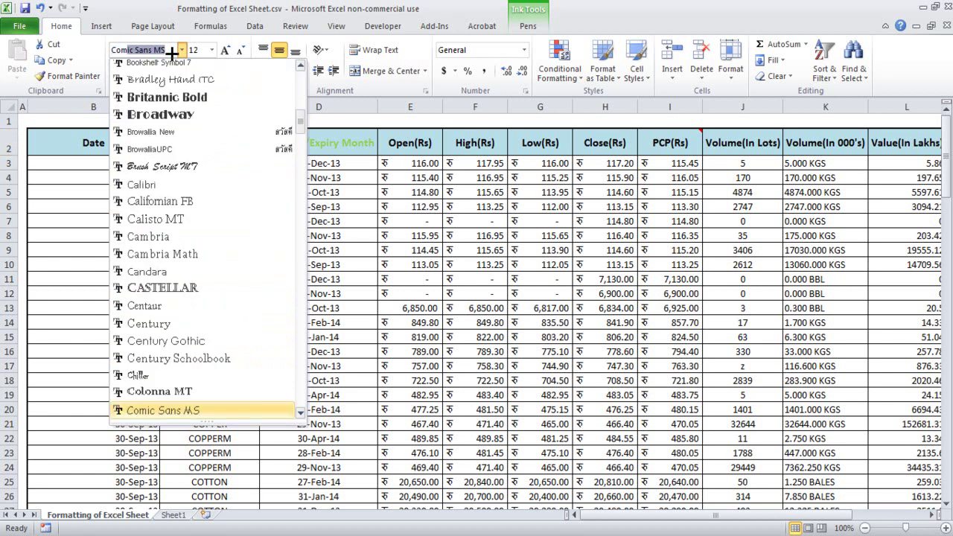
left_click(160, 410)
left_click(305, 337)
left_click(219, 142)
left_click(242, 237)
left_click(95, 143)
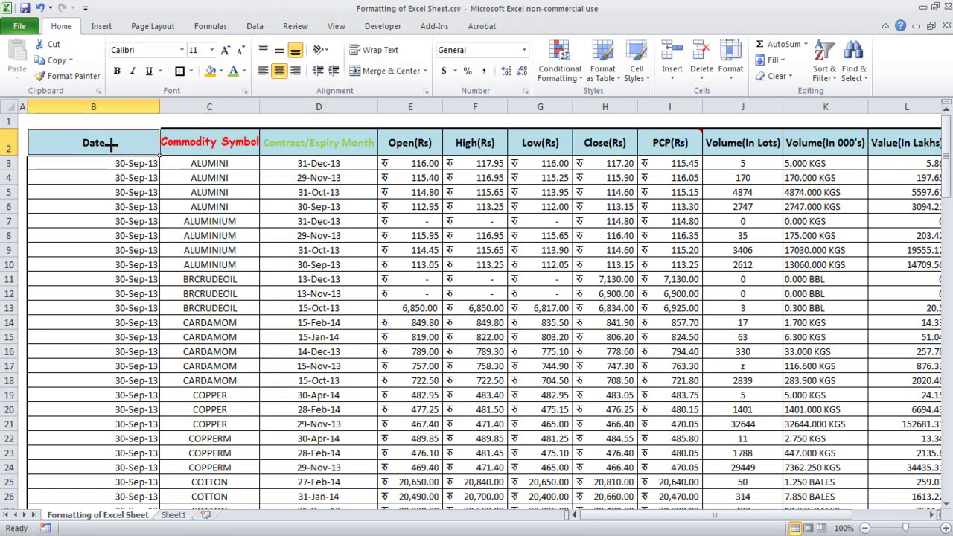
left_click(256, 221)
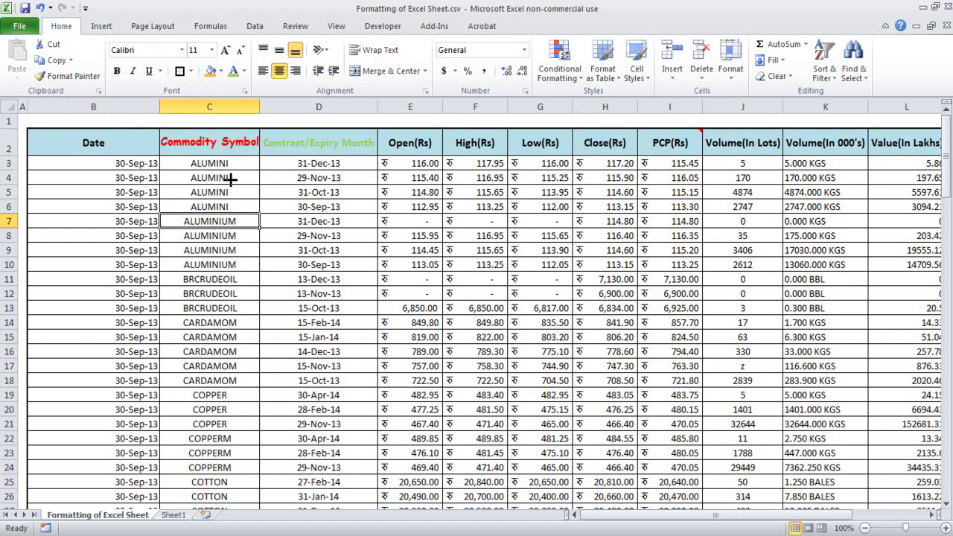
left_click(209, 149)
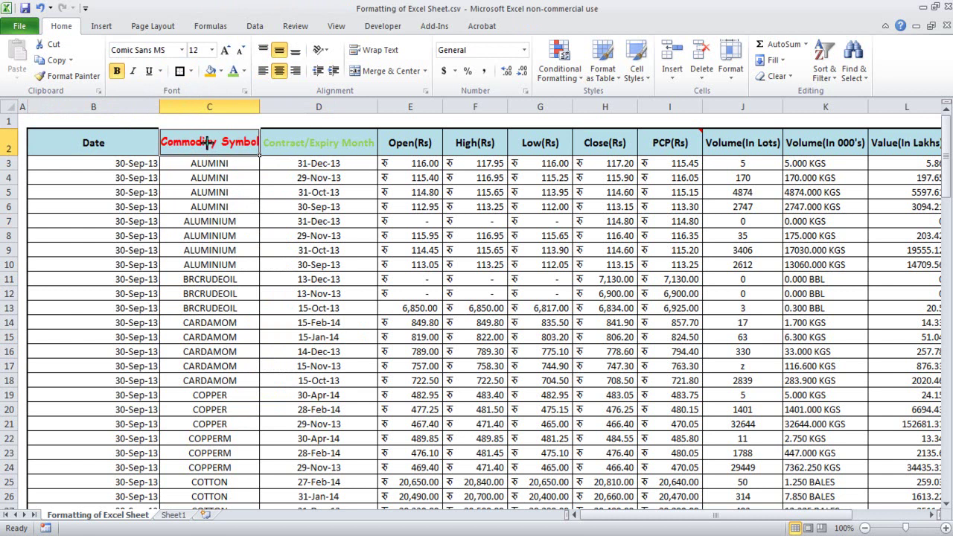
left_click(248, 234)
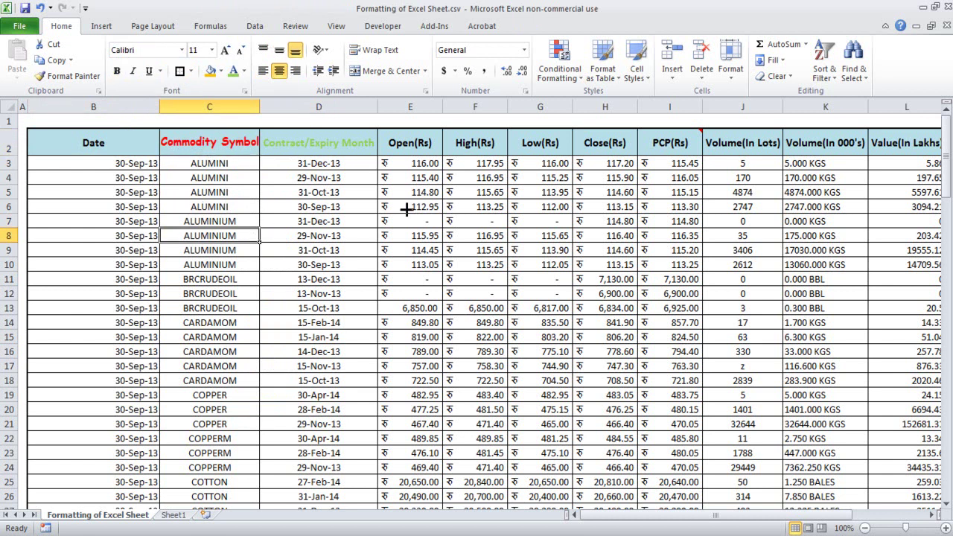
left_click(606, 154)
key("Right")
key("Right")
key("Right")
key("Right")
key("Right")
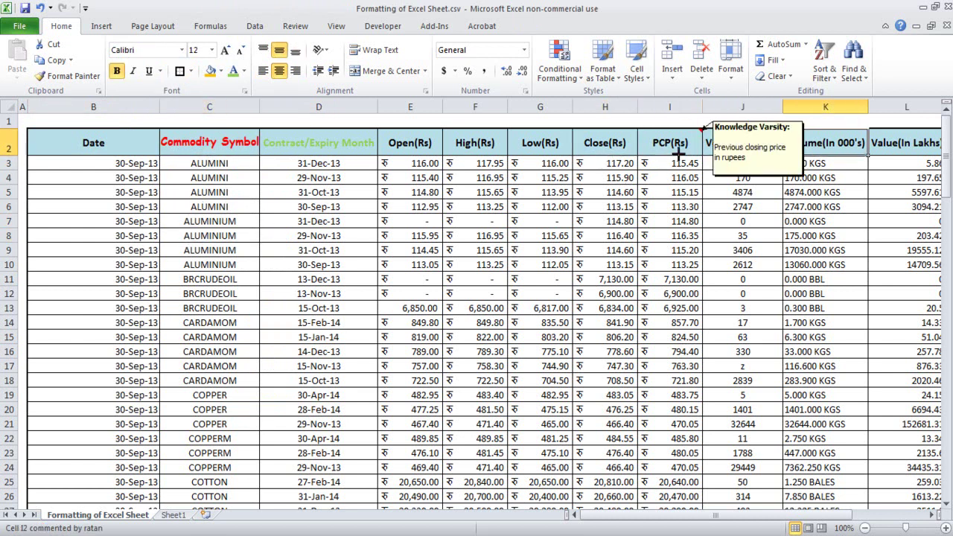
key("Left")
key("Left")
key("Left")
key("Left")
key("Left")
key("Left")
key("Left")
key("Left")
key("Left")
key("Left")
key("Left")
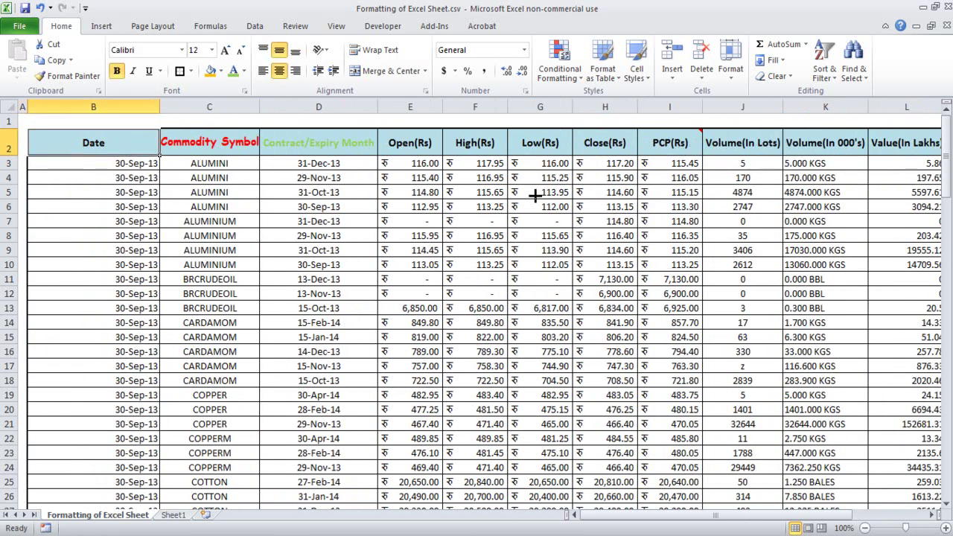
Step: Undo the font and text color changes on the Commodity Symbol and Contract/Expiry Month headers
key("Right")
key("Right")
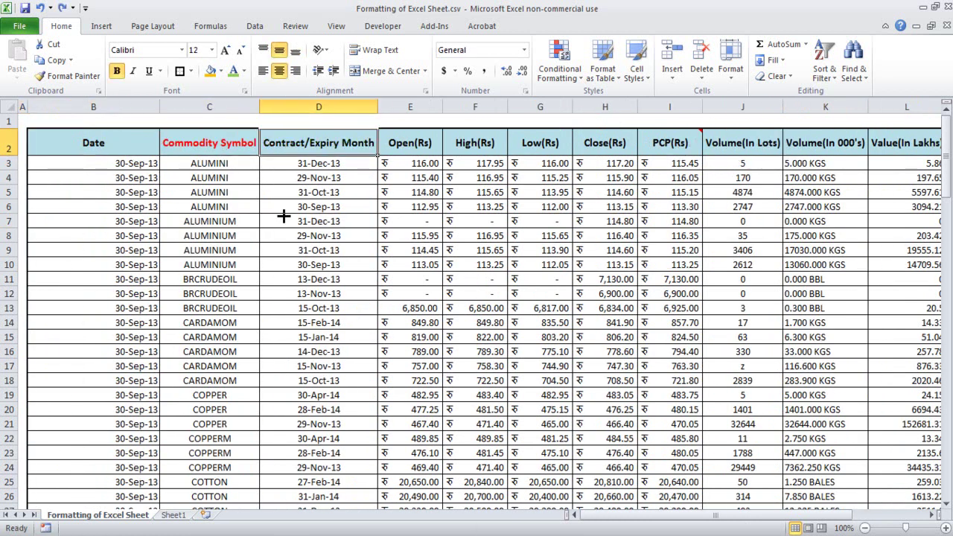
left_click(288, 265)
left_click(706, 202)
left_click(815, 159)
key("Right")
key("Right")
key("Right")
key("Left")
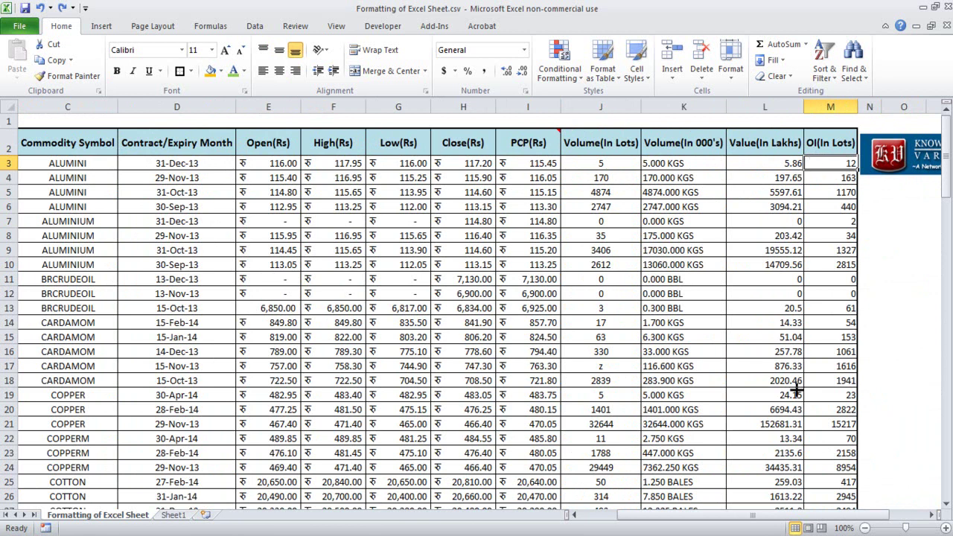
left_click_drag(783, 514, 717, 506)
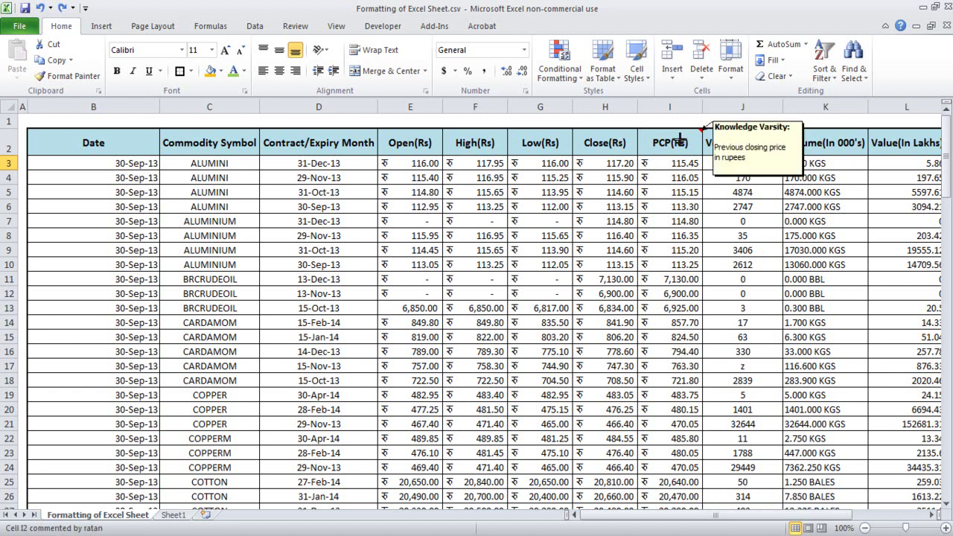
left_click_drag(834, 516, 806, 503)
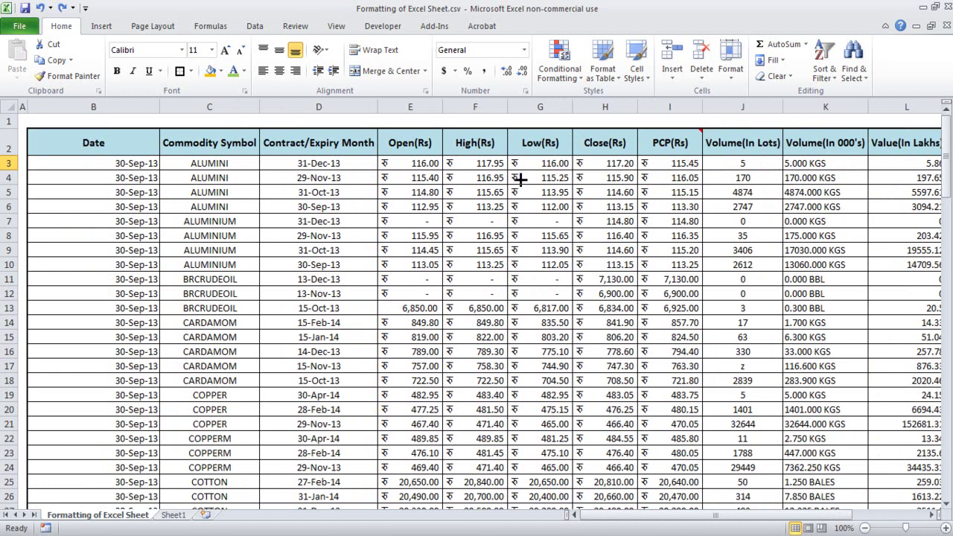
key("ctrl+z")
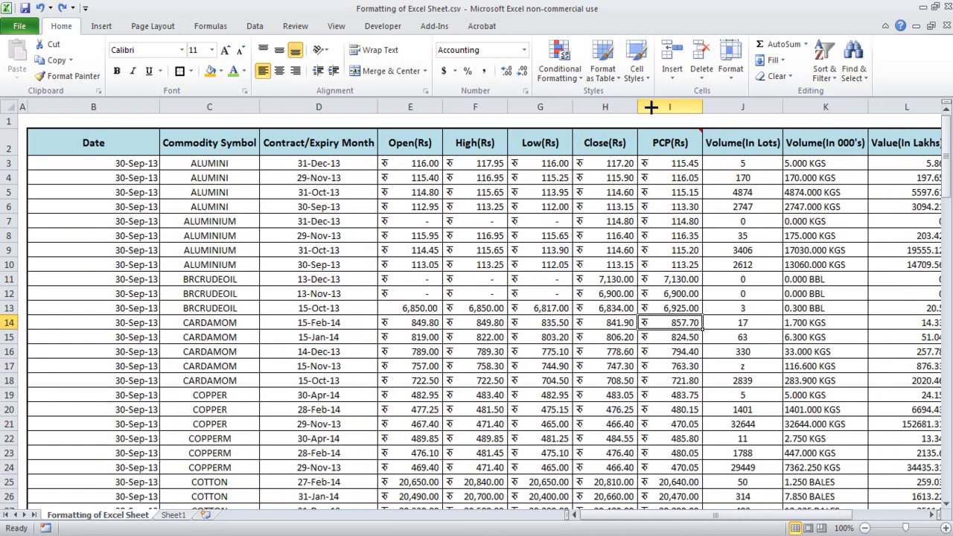
Step: Examine the cell styles gallery for the Close(Rs) header, including the status, data and model, heading and themed accent styles
left_click(609, 148)
left_click(637, 63)
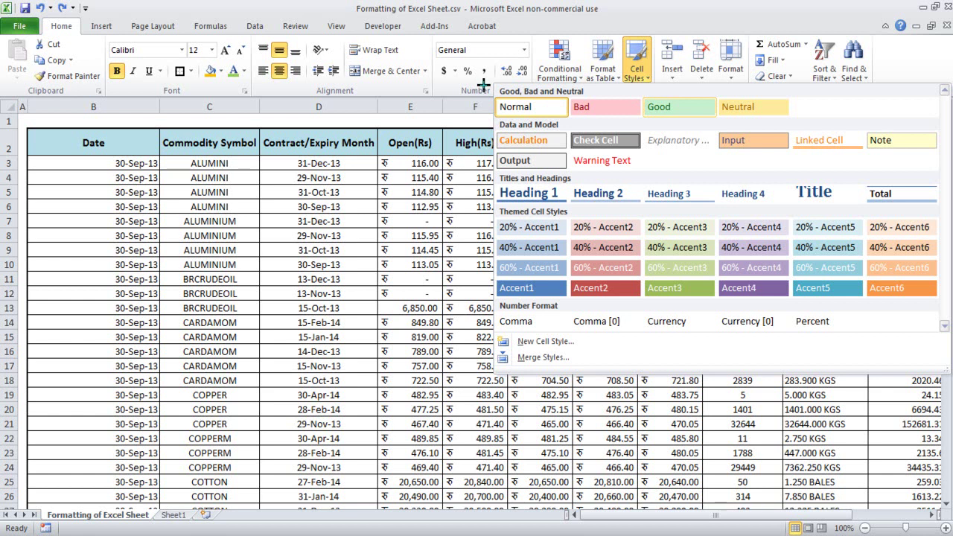
left_click_drag(601, 90, 621, 84)
mouse_move(532, 97)
left_mouse_down()
mouse_move(488, 112)
mouse_move(760, 115)
mouse_move(744, 100)
left_mouse_up()
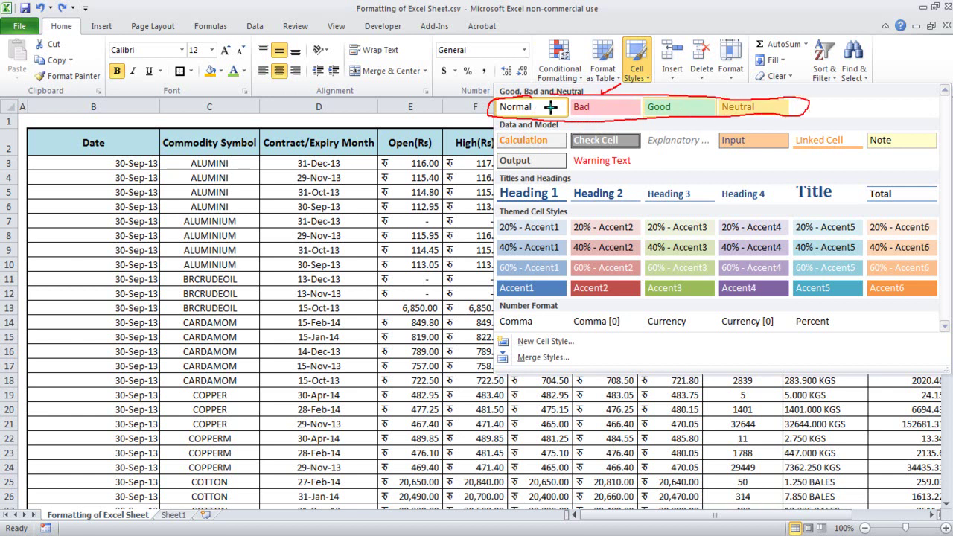
mouse_move(543, 119)
left_mouse_down()
mouse_move(490, 124)
mouse_move(555, 136)
mouse_move(525, 134)
left_mouse_up()
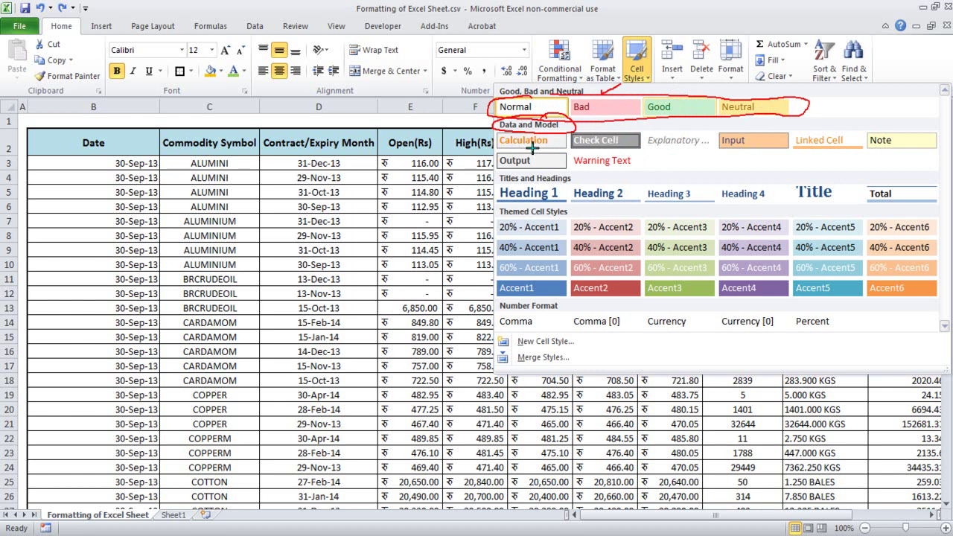
mouse_move(489, 143)
left_mouse_down()
mouse_move(514, 152)
mouse_move(569, 142)
mouse_move(531, 131)
mouse_move(497, 157)
mouse_move(538, 171)
mouse_move(538, 149)
mouse_move(630, 174)
mouse_move(607, 153)
left_mouse_up()
mouse_move(688, 133)
left_mouse_down()
mouse_move(652, 149)
mouse_move(736, 125)
mouse_move(756, 152)
mouse_move(744, 127)
left_mouse_up()
mouse_move(837, 126)
left_mouse_down()
mouse_move(793, 128)
mouse_move(819, 156)
mouse_move(835, 126)
left_mouse_up()
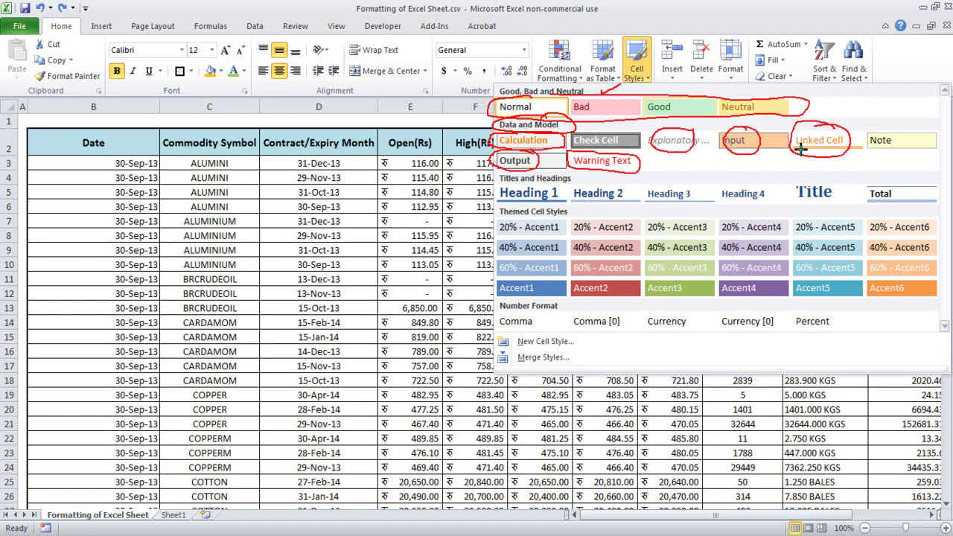
mouse_move(893, 132)
left_mouse_down()
mouse_move(902, 157)
mouse_move(872, 122)
mouse_move(904, 152)
mouse_move(900, 128)
left_mouse_up()
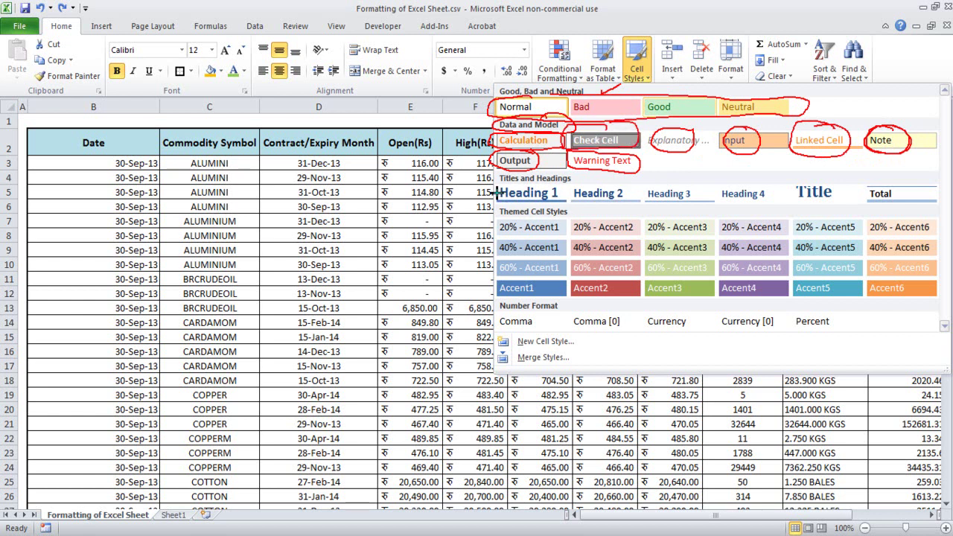
mouse_move(520, 184)
left_mouse_down()
mouse_move(556, 208)
mouse_move(565, 186)
mouse_move(617, 195)
left_mouse_up()
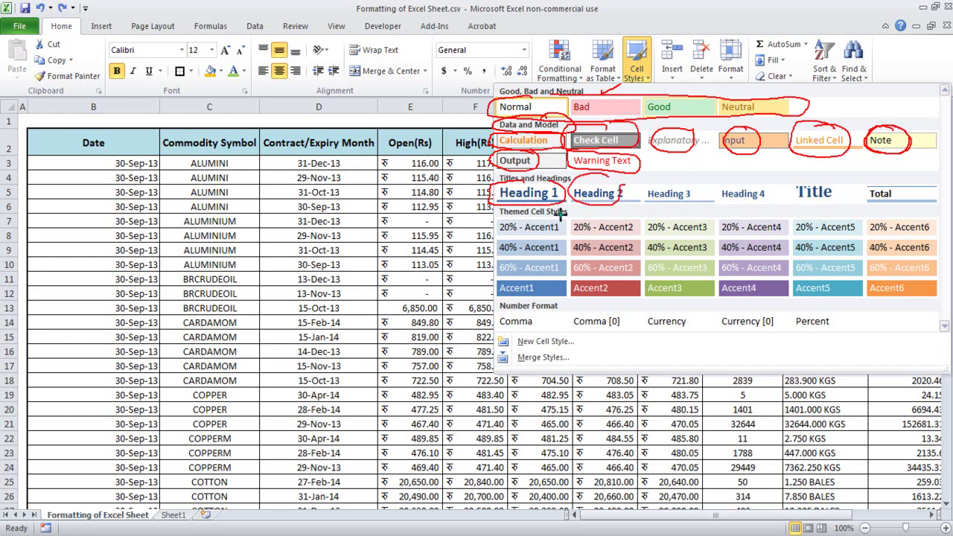
left_click_drag(545, 289, 567, 285)
mouse_move(531, 275)
left_mouse_down()
mouse_move(552, 275)
mouse_move(528, 262)
left_mouse_up()
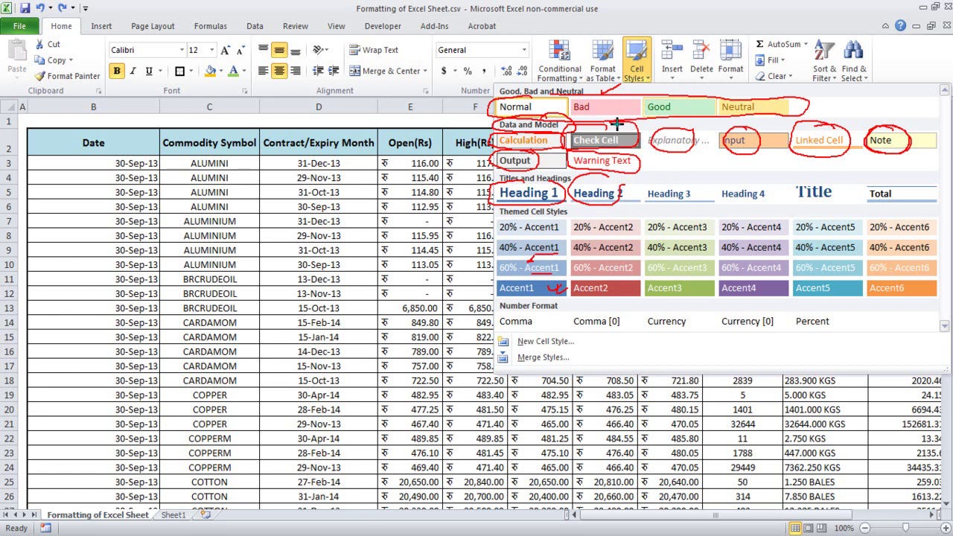
mouse_move(612, 28)
left_mouse_down()
mouse_move(587, 93)
mouse_move(620, 30)
mouse_move(604, 26)
left_mouse_up()
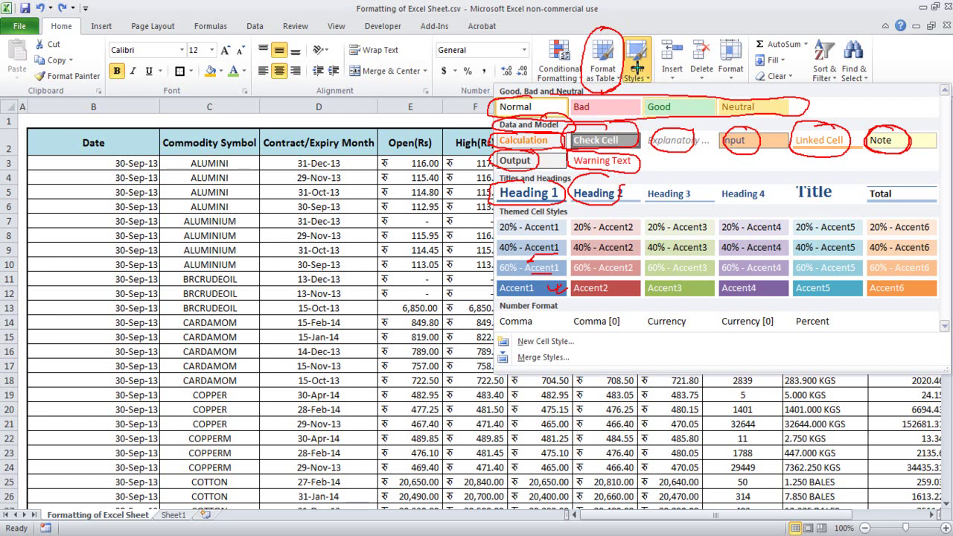
Step: Try the Normal cell style on the High(Rs) header and undo it
key("Escape")
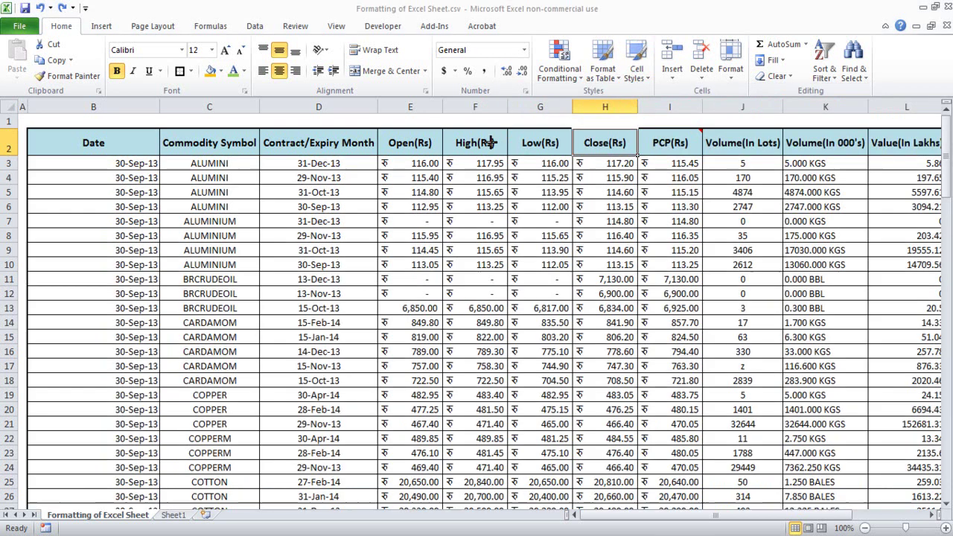
left_click(492, 140)
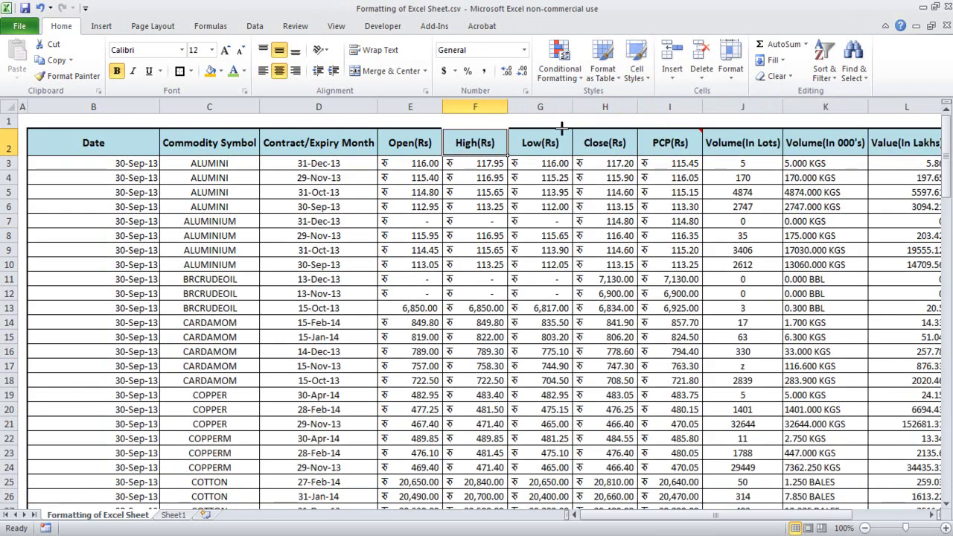
left_click(638, 68)
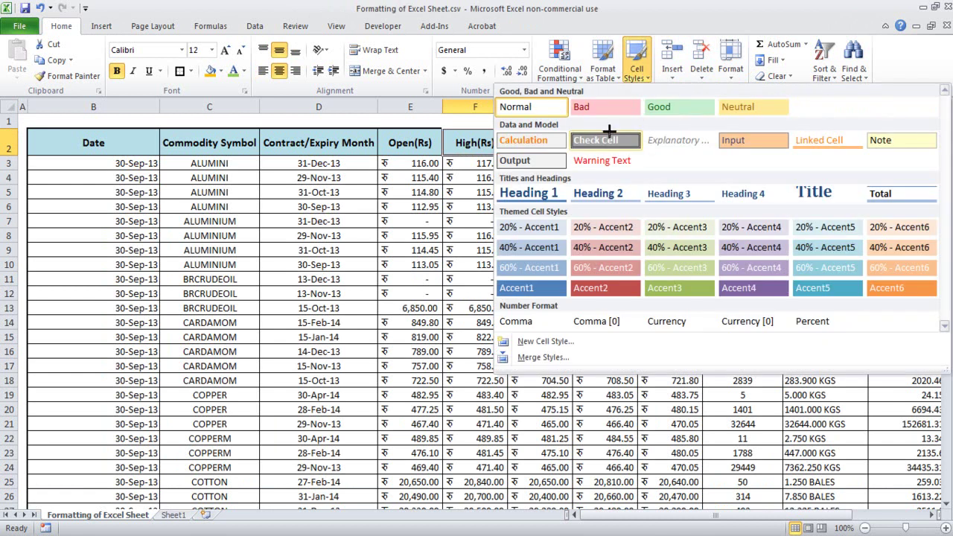
left_click(551, 108)
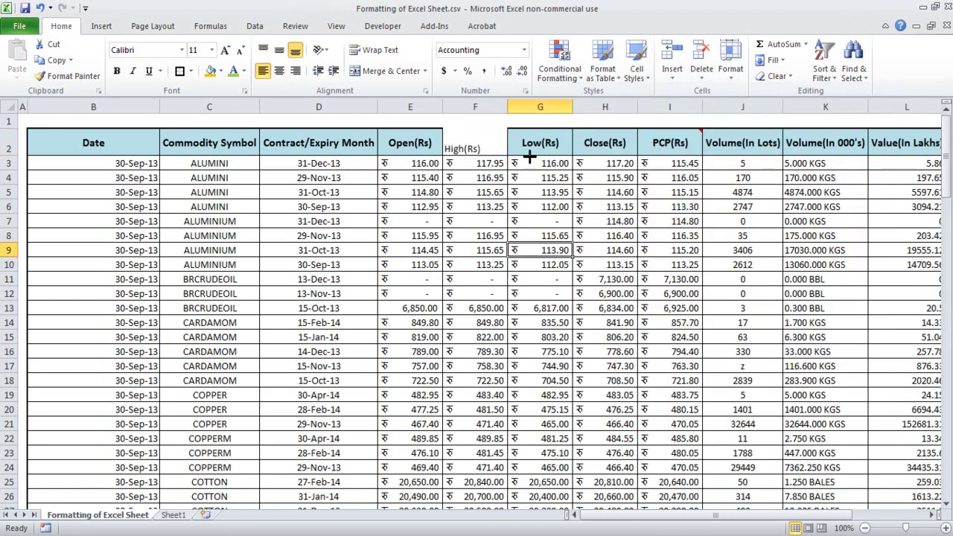
key("ctrl+z")
Step: Apply the Bad cell style to the Low(Rs) header
left_click(549, 145)
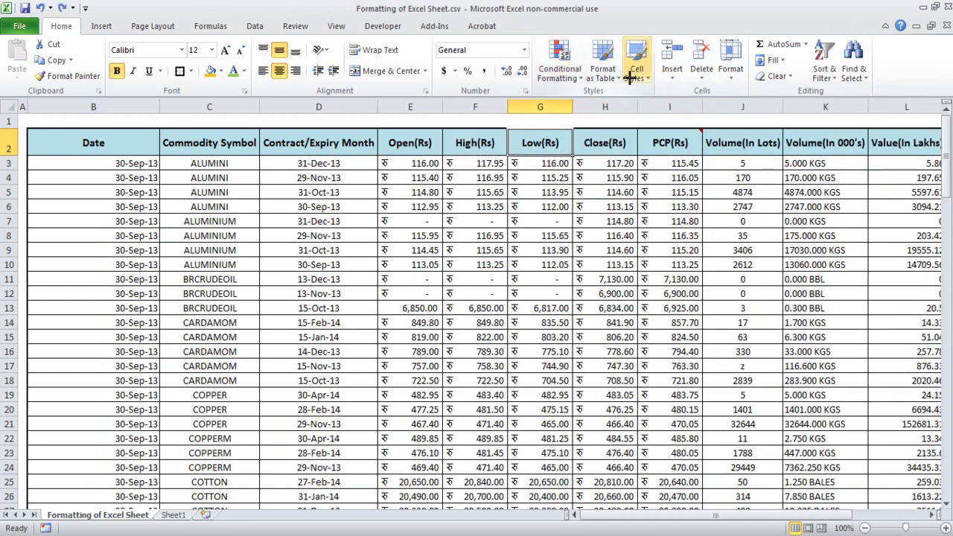
left_click(637, 78)
left_click(603, 109)
left_click(541, 250)
Step: Apply the Good cell style to the Close(Rs) header
left_click(541, 149)
left_click(635, 68)
left_click(686, 114)
left_click(629, 206)
left_click(622, 140)
left_click(528, 164)
left_click(528, 140)
left_click(597, 176)
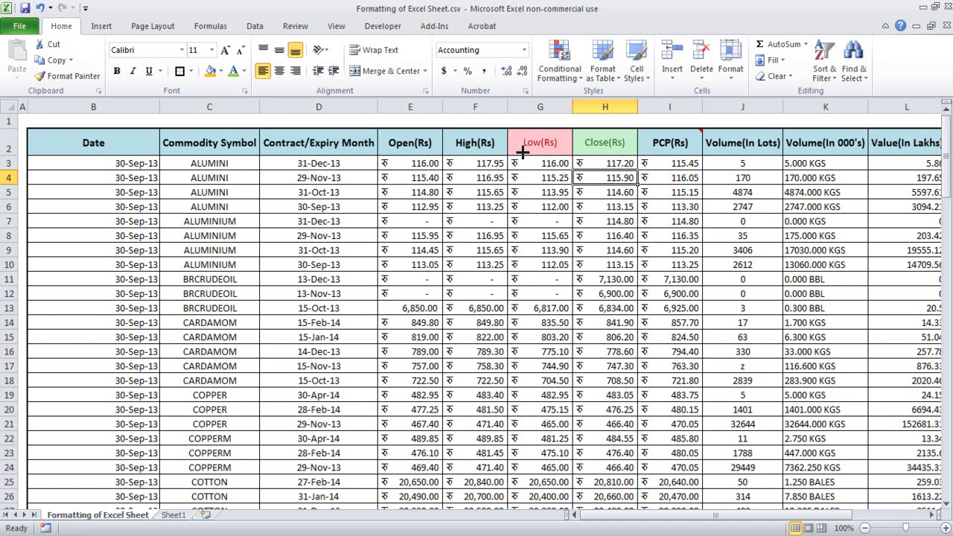
Step: Apply the Calculation cell style to the High(Rs) header and the Linked Cell style to the Open(Rs) header
left_click(492, 151)
left_click(637, 67)
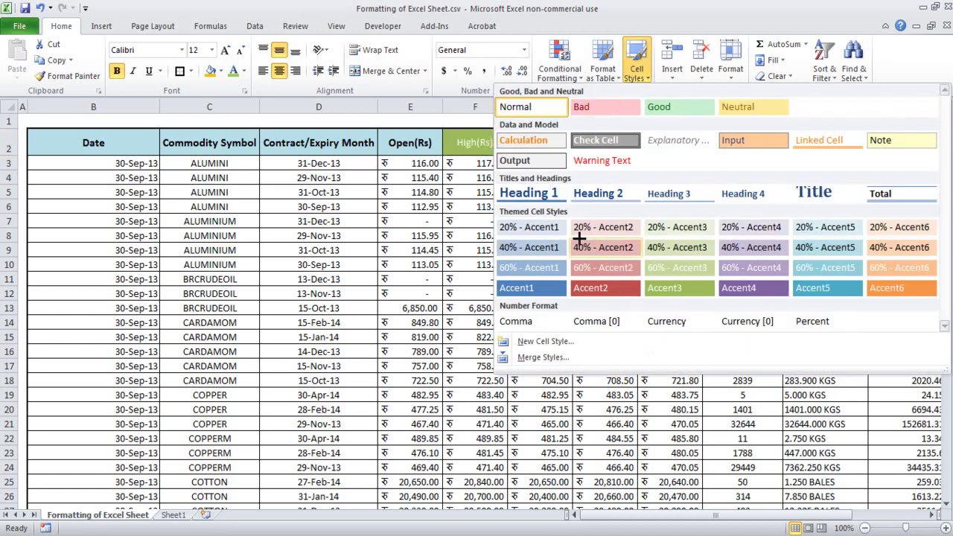
left_click(532, 140)
left_click(414, 153)
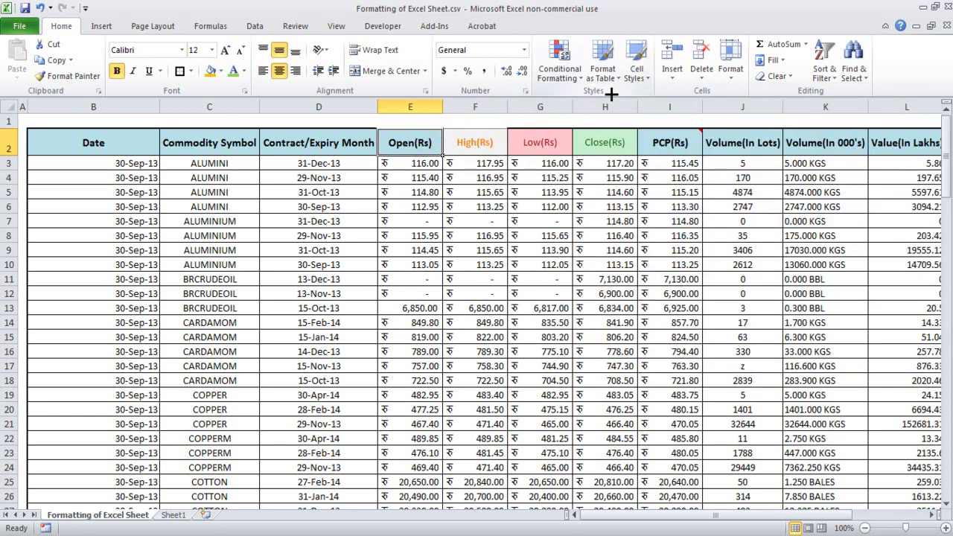
left_click(604, 67)
left_click(645, 74)
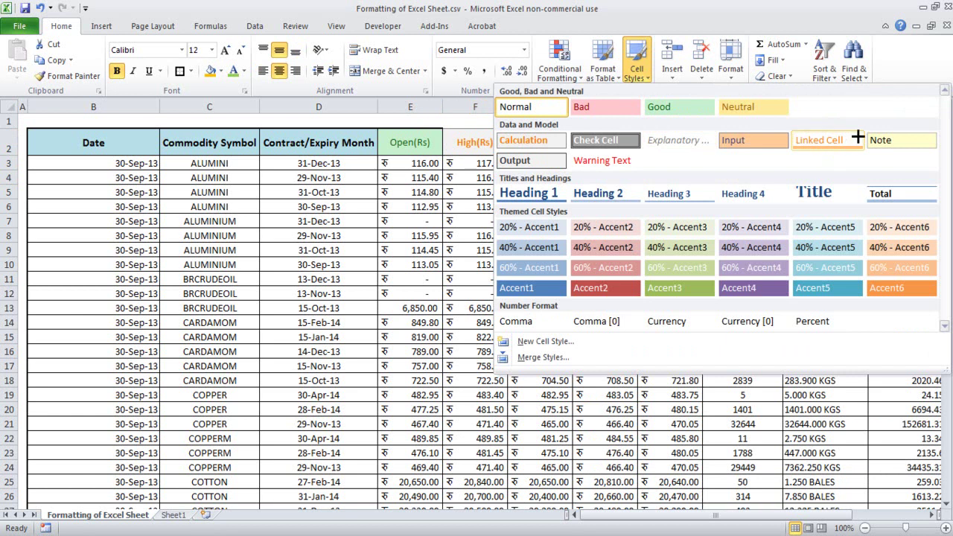
left_click(486, 262)
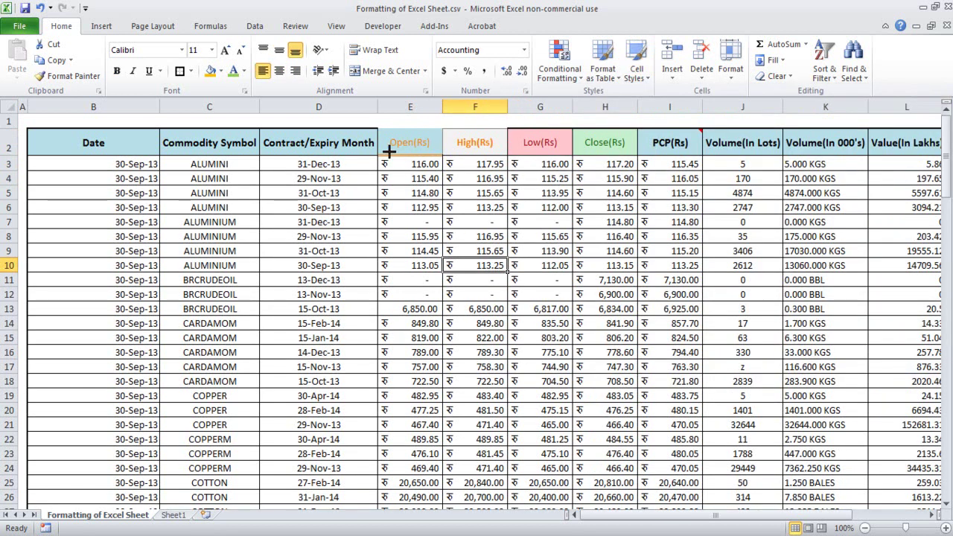
Step: Apply the Note cell style to the Contract/Expiry Month header
left_click(333, 141)
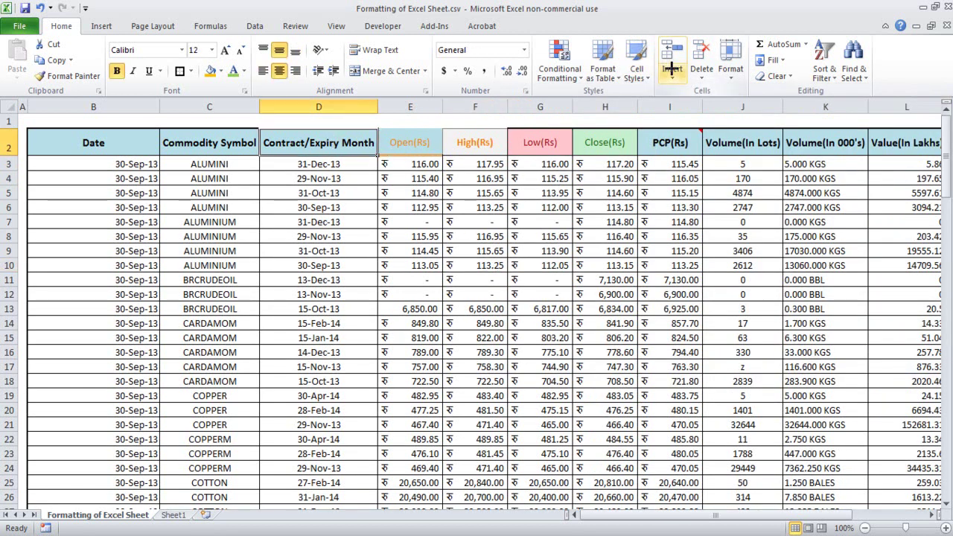
left_click(636, 68)
left_click(908, 141)
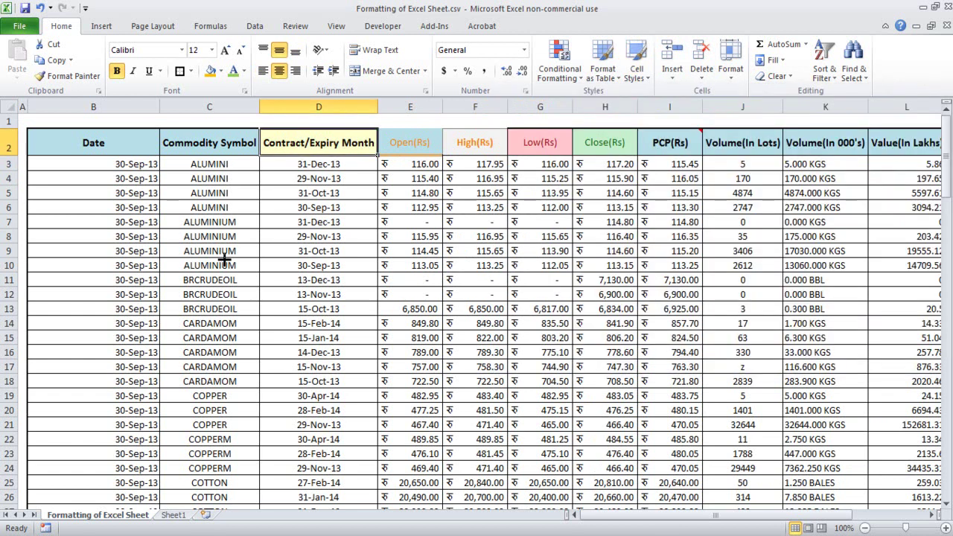
left_click(369, 246)
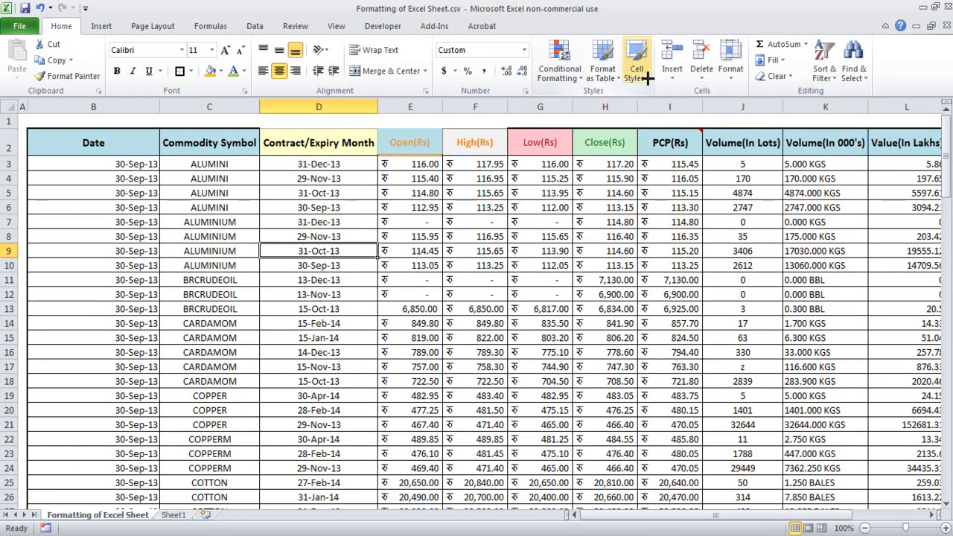
Step: Close the cell styles gallery without choosing a style and undo the recent cell style changes on the header row
left_click(636, 69)
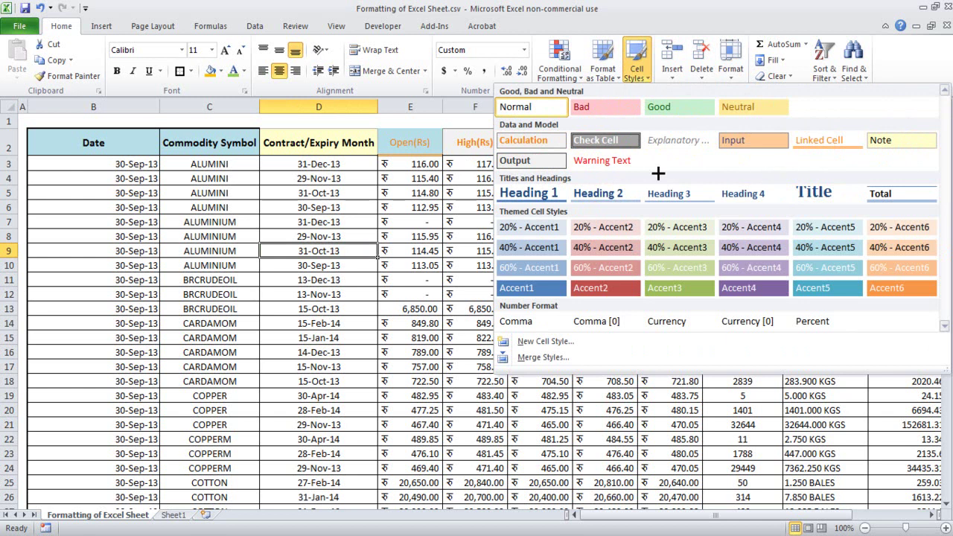
key("Escape")
key("ctrl+z")
key("ctrl+z")
key("ctrl+z")
key("ctrl+z")
key("ctrl+z")
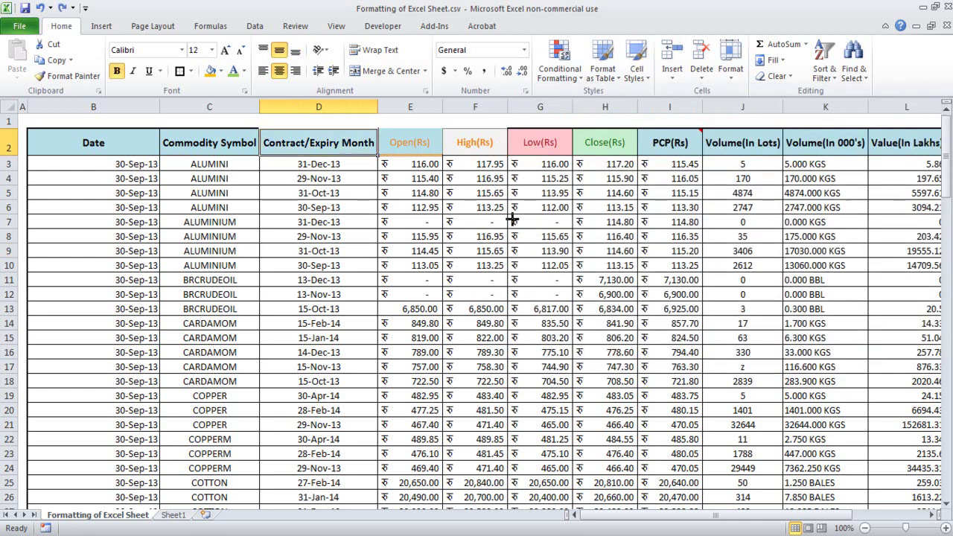